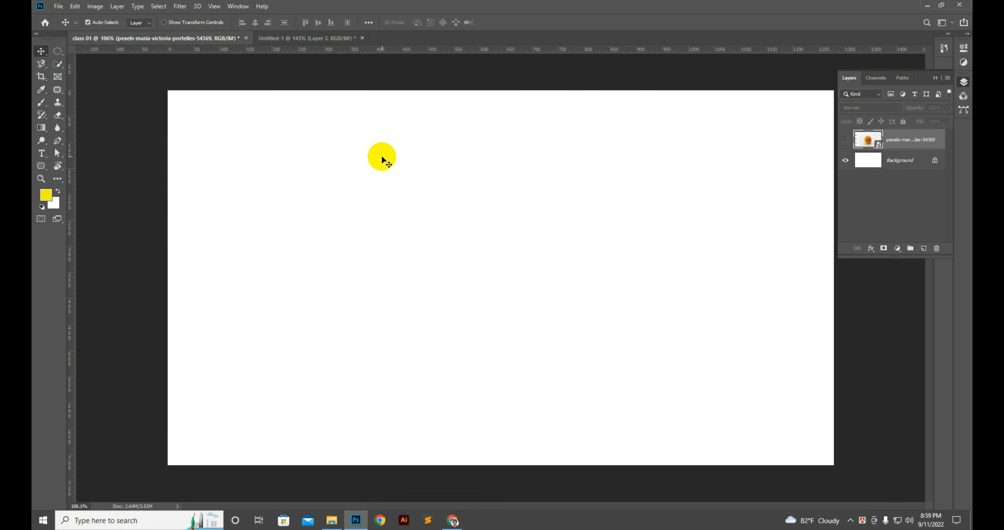
Place the orange photo pexels-maria-victoria-portelles-54369.jpg from the Downloads folder into the class 01 document.
click(332, 522)
click(98, 164)
drag(214, 133, 501, 277)
key(Return)
Activate the Quick Selection tool and delete the hidden duplicate layer of the orange photo.
right_click(57, 64)
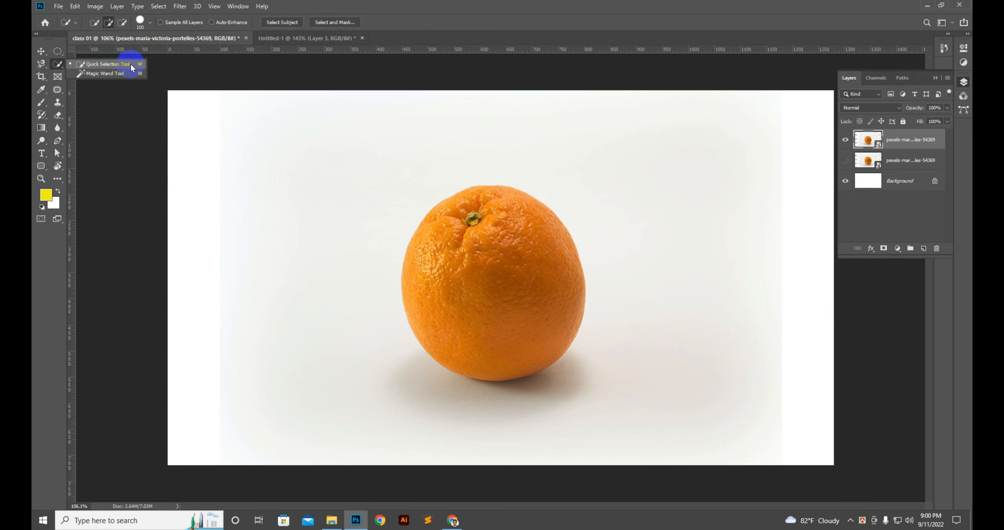
click(56, 65)
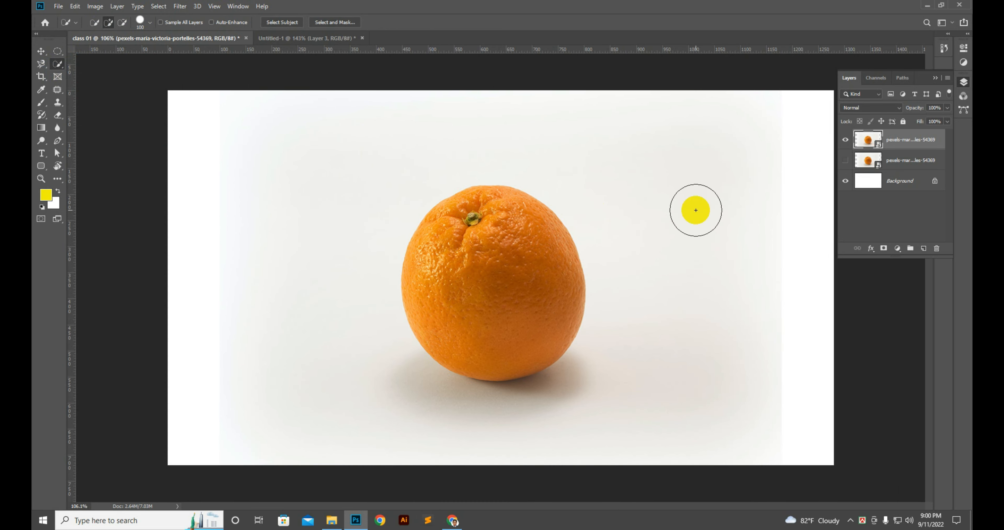
click(899, 162)
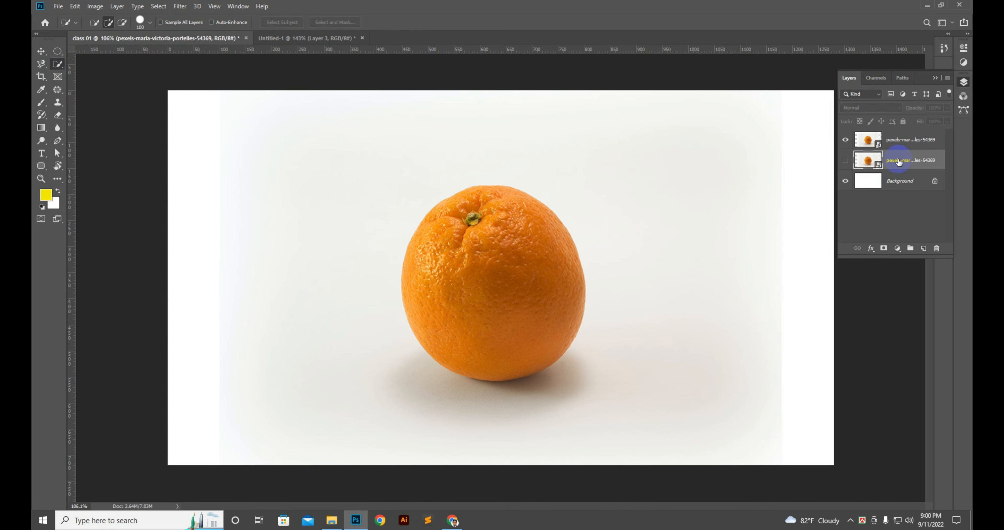
key(Delete)
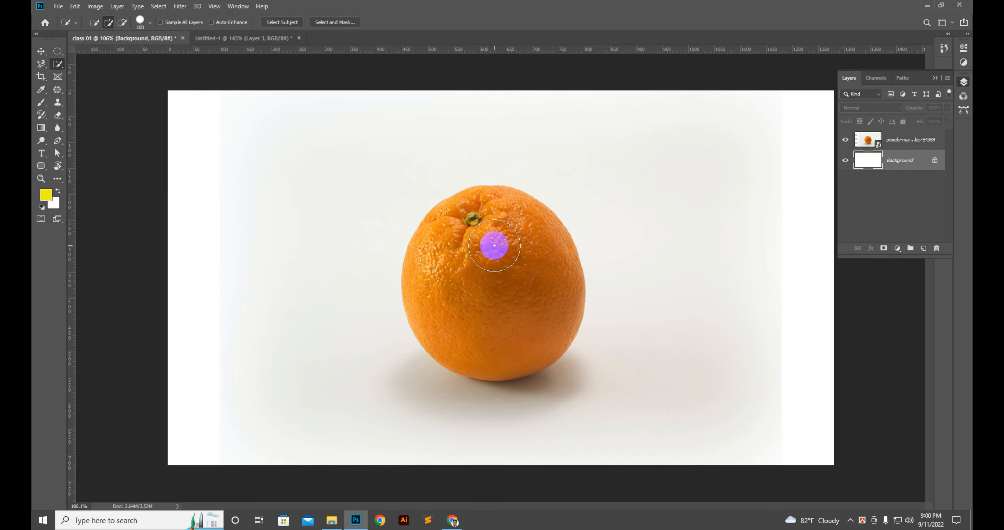
Select the whole orange on its photo layer with the Quick Selection tool in new selection mode.
scroll(494, 246, up, 3)
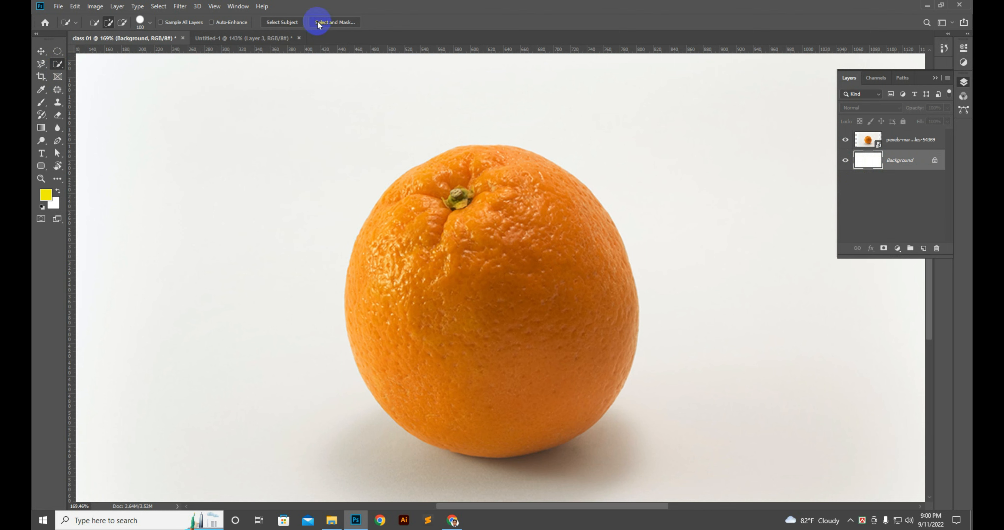
click(95, 23)
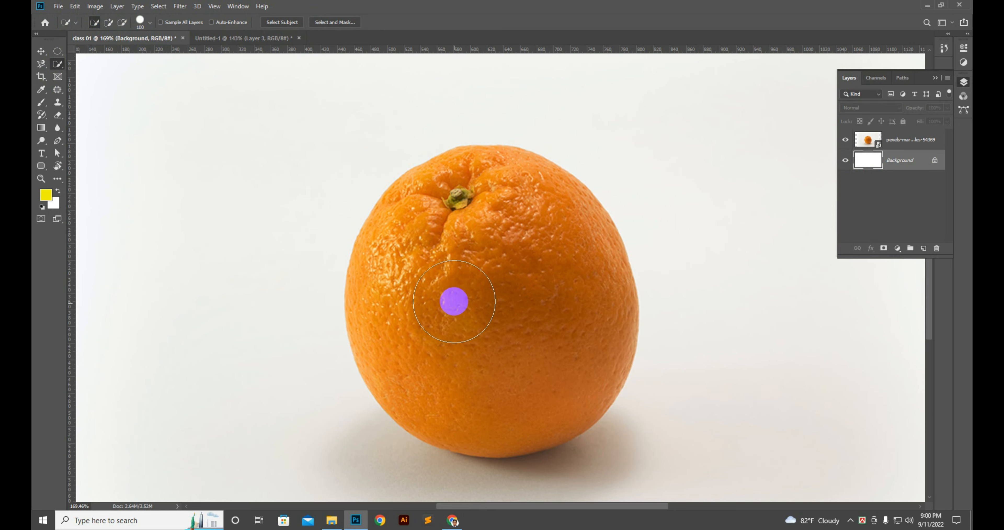
click(122, 24)
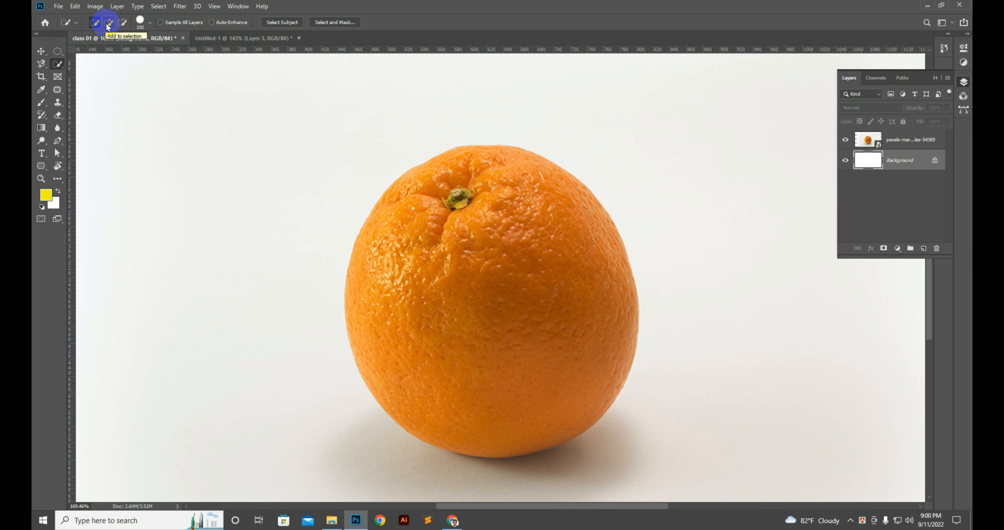
click(122, 23)
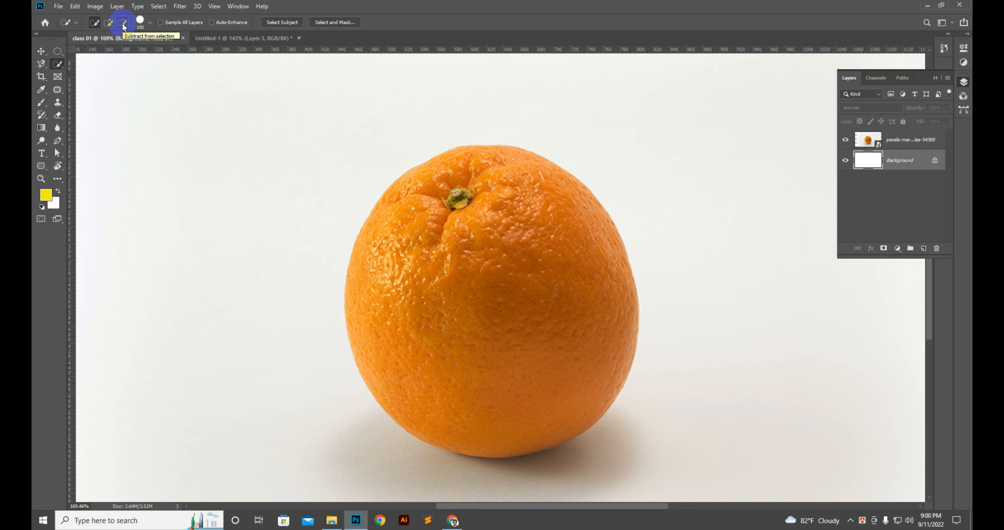
click(91, 24)
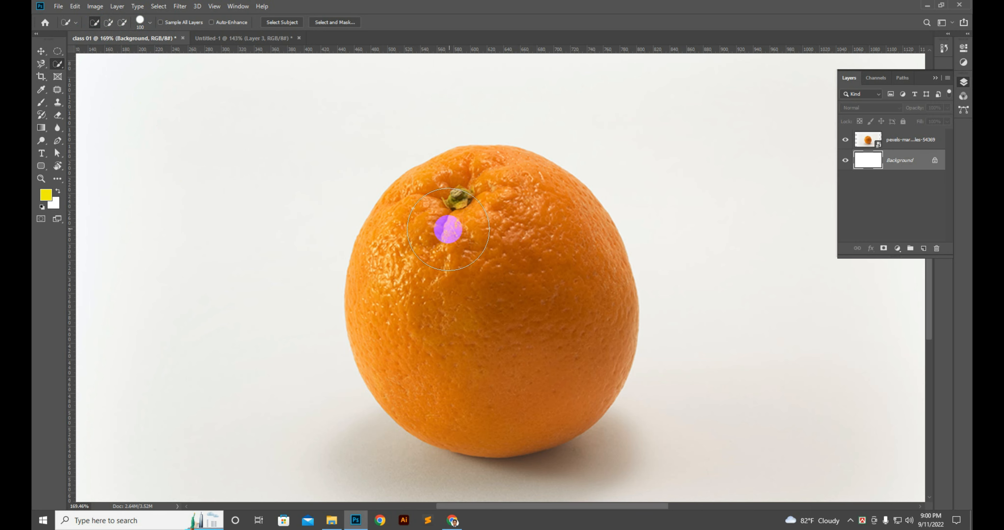
click(898, 141)
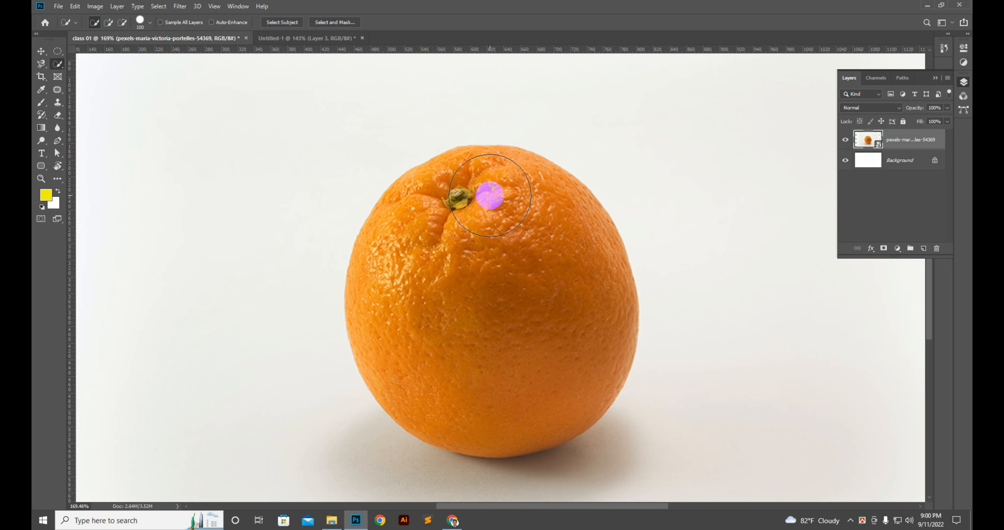
mouse_move(489, 195)
mouse_down()
mouse_move(442, 235)
mouse_move(424, 311)
mouse_up()
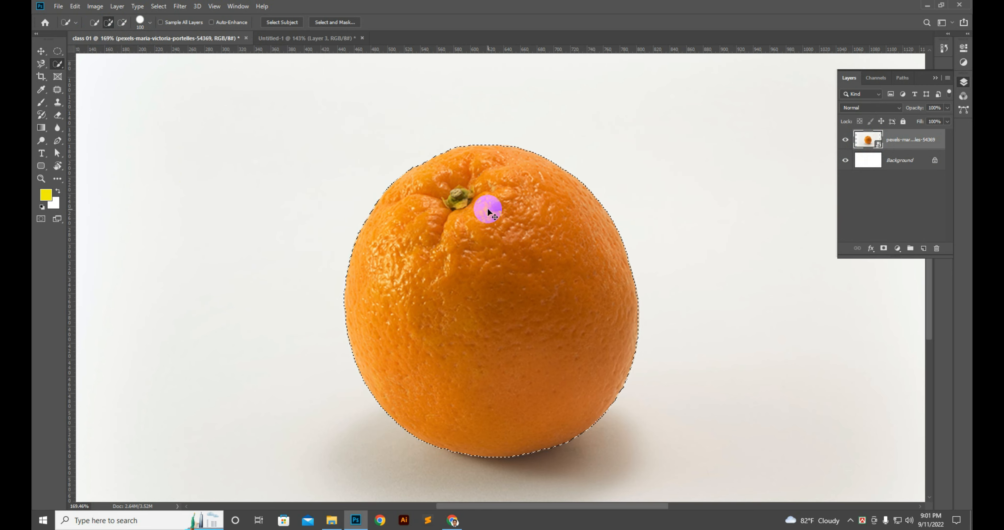
Copy the selected orange onto a new layer and hide the original photo layer and the Background layer.
key(ctrl+j)
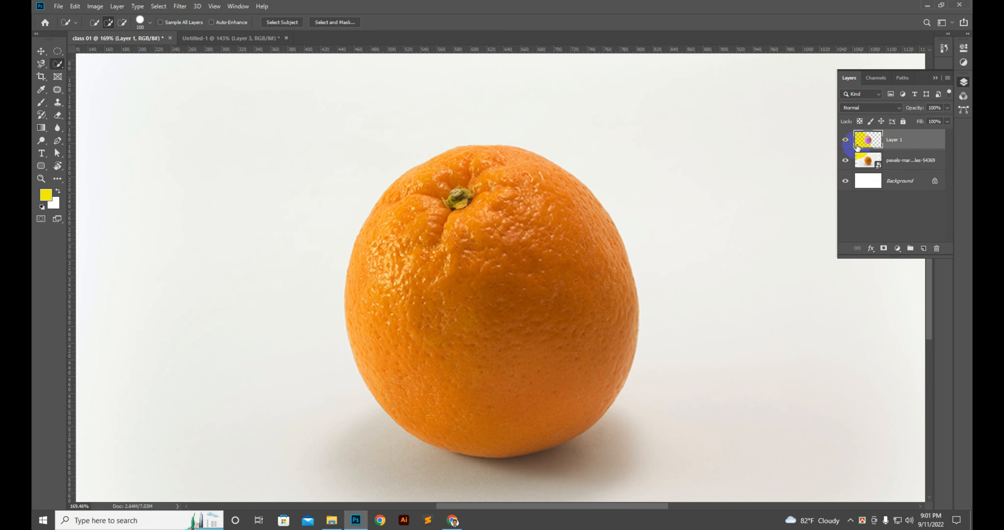
click(846, 163)
scroll(568, 208, down, 3)
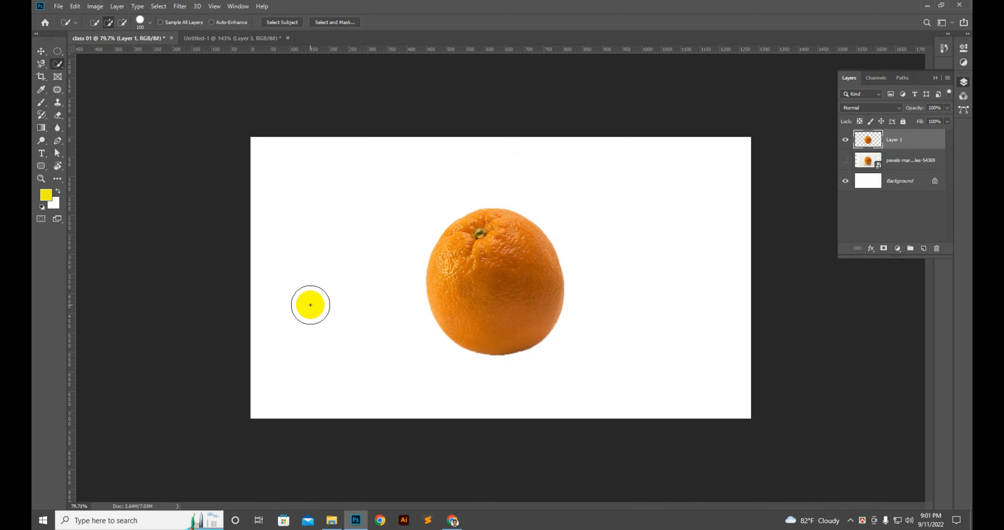
click(847, 183)
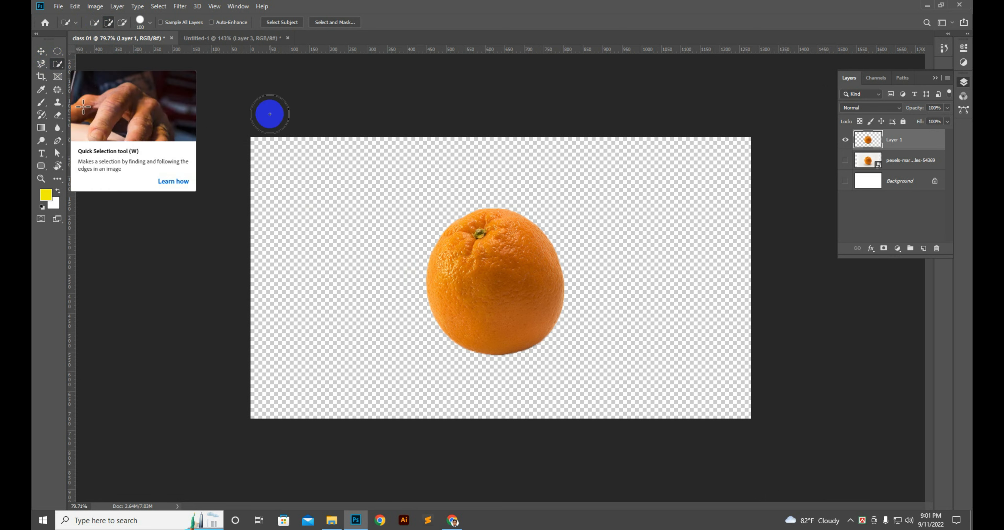
Make the Background layer visible again and leave both the cut-out orange and the original orange photo hidden.
click(846, 160)
click(845, 180)
click(845, 139)
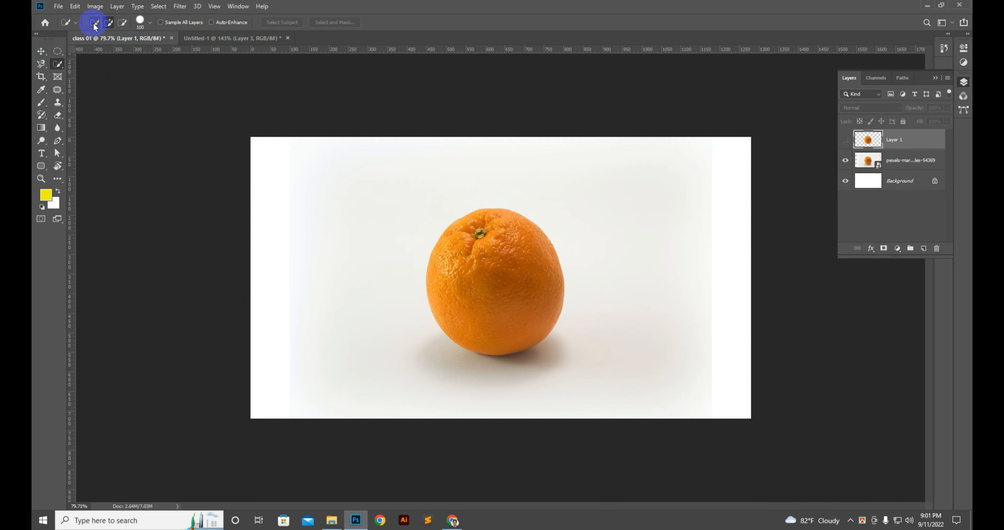
click(846, 160)
Place the portrait photo pexels-moose-photos-1036623.jpg from the Downloads folder into the document.
click(332, 520)
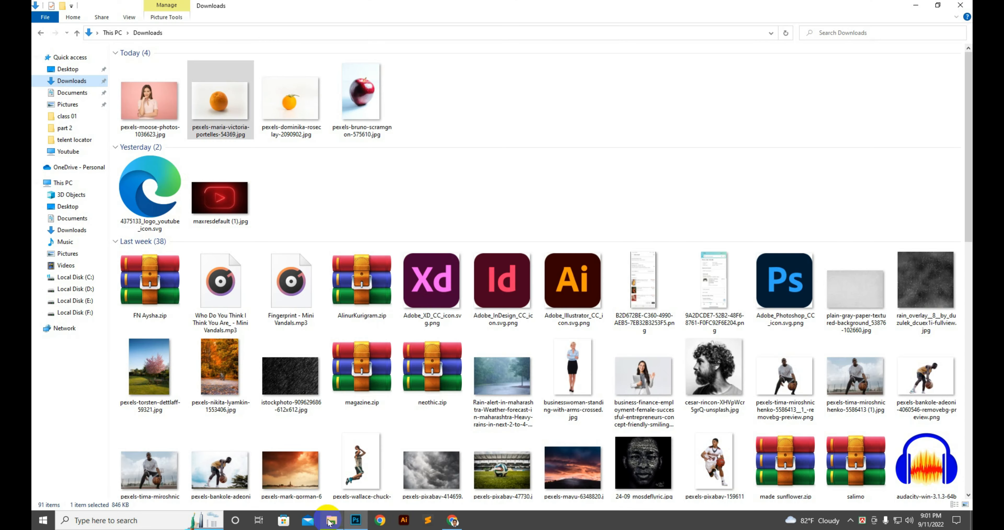
drag(135, 95, 477, 281)
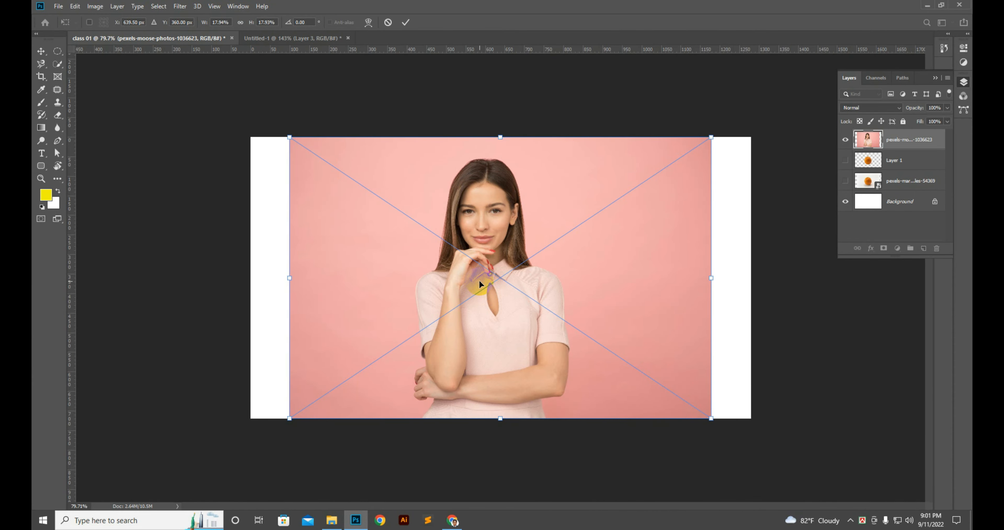
key(Return)
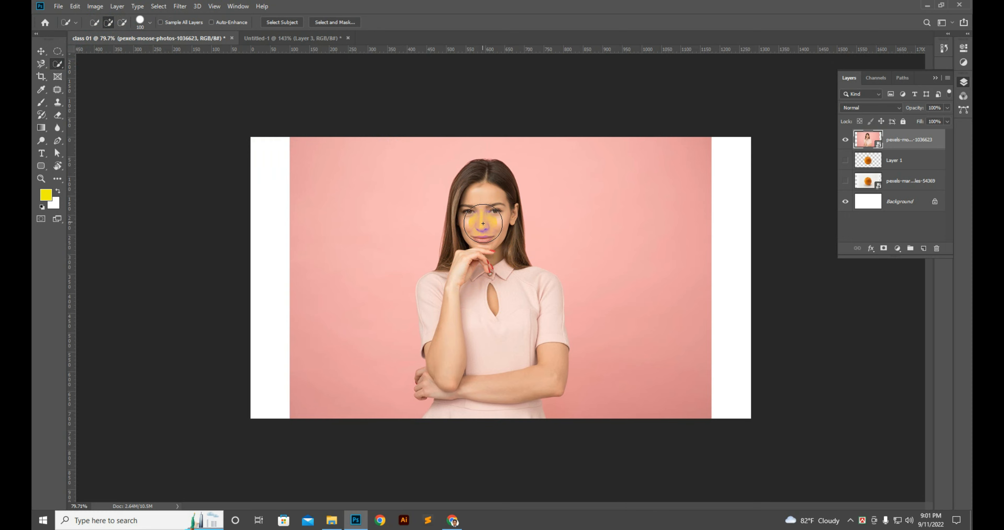
Reduce the Quick Selection brush size to 70 for working on the portrait.
scroll(481, 227, up, 4)
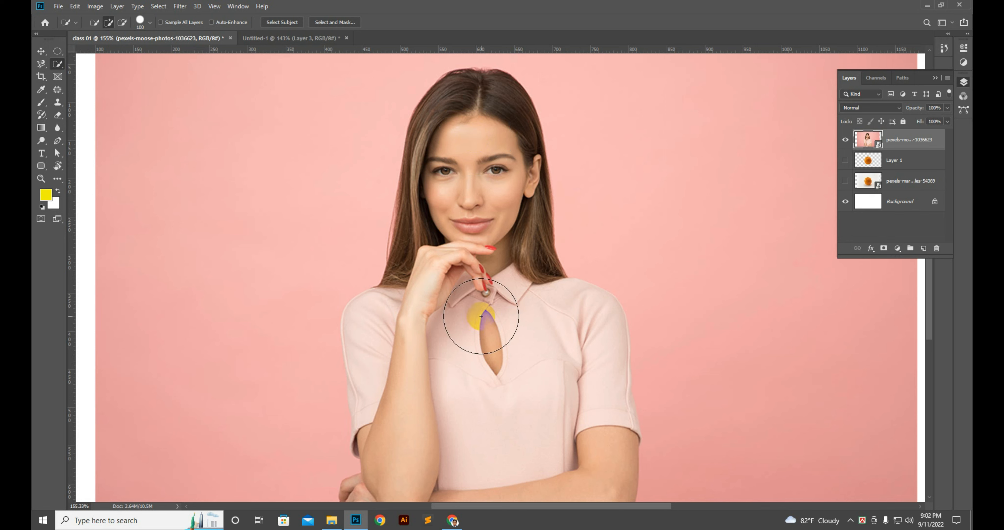
key(bracketleft)
key(bracketleft)
key(bracketleft)
key(bracketleft)
key(bracketleft)
key(bracketleft)
key(bracketright)
key(bracketright)
key(bracketright)
key(bracketright)
key(bracketright)
key(bracketright)
key(bracketleft)
key(bracketleft)
key(bracketleft)
key(bracketleft)
key(bracketleft)
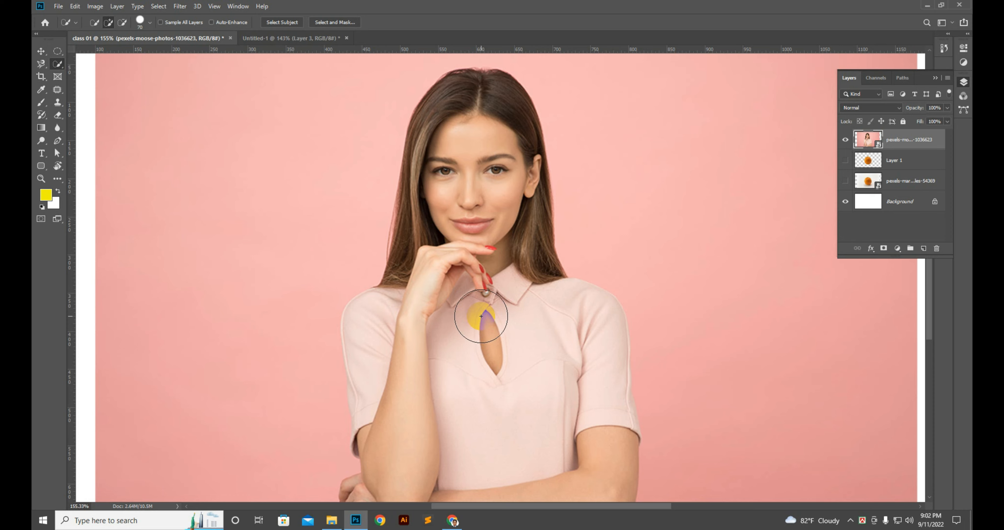
Select the woman from her hair down to the bottom of her dress with the Quick Selection tool.
mouse_move(469, 83)
mouse_down()
mouse_move(464, 140)
mouse_move(480, 273)
mouse_move(496, 309)
mouse_move(567, 318)
mouse_move(598, 347)
mouse_move(614, 418)
mouse_move(534, 374)
mouse_move(455, 161)
mouse_move(426, 175)
mouse_move(403, 288)
mouse_move(377, 331)
mouse_move(446, 321)
mouse_up()
scroll(448, 315, down, 2)
scroll(449, 315, down, 3)
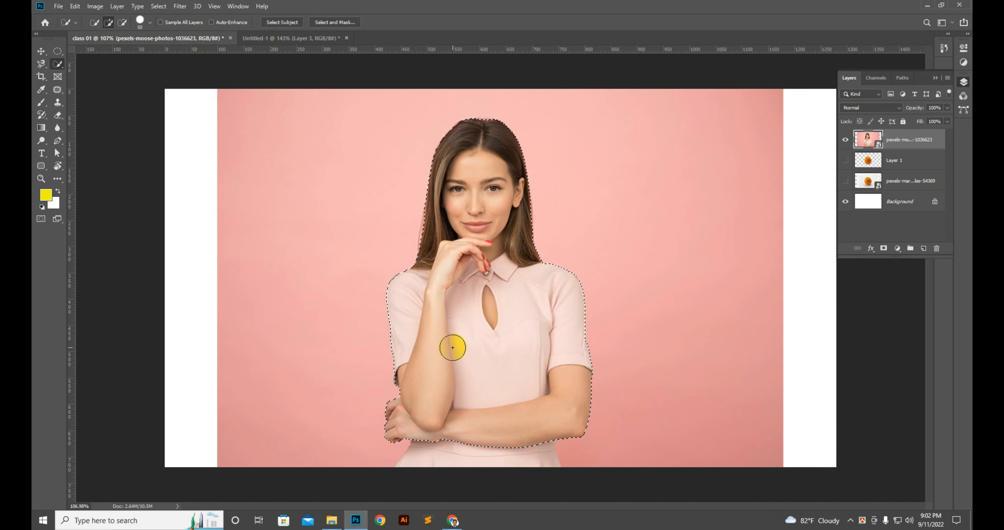
mouse_move(442, 430)
mouse_down()
mouse_move(442, 455)
mouse_move(500, 444)
mouse_move(465, 374)
mouse_move(415, 380)
mouse_up()
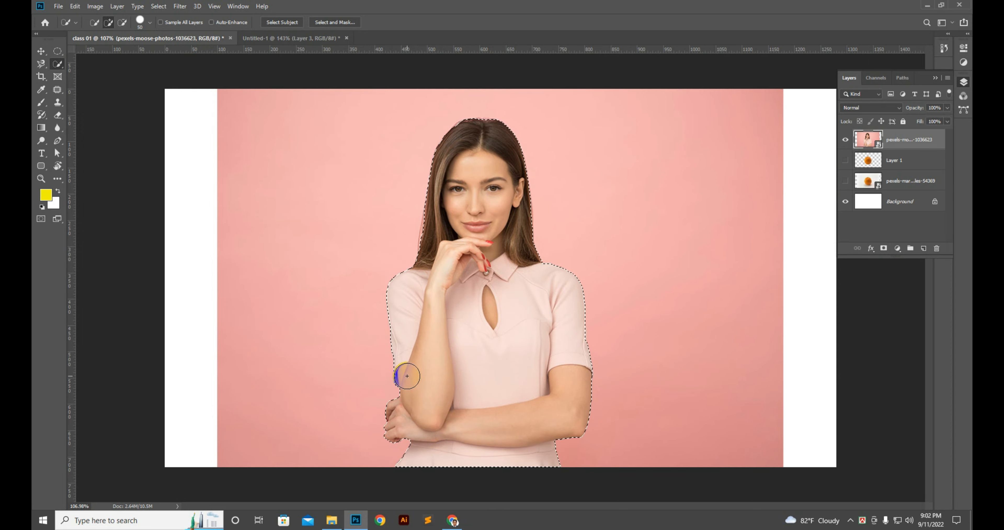
Try adding the pink background beside the woman's bent arm to the selection.
scroll(406, 376, up, 4)
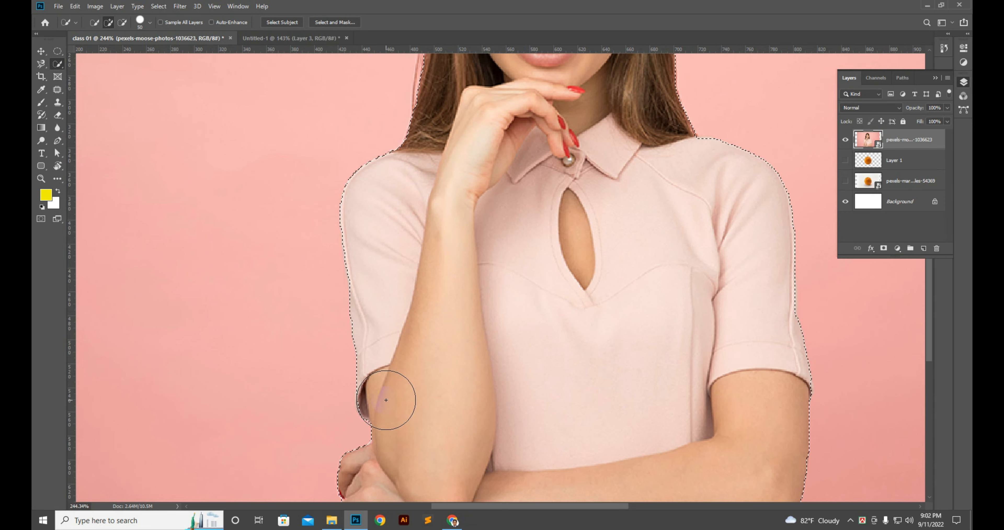
scroll(386, 401, up, 4)
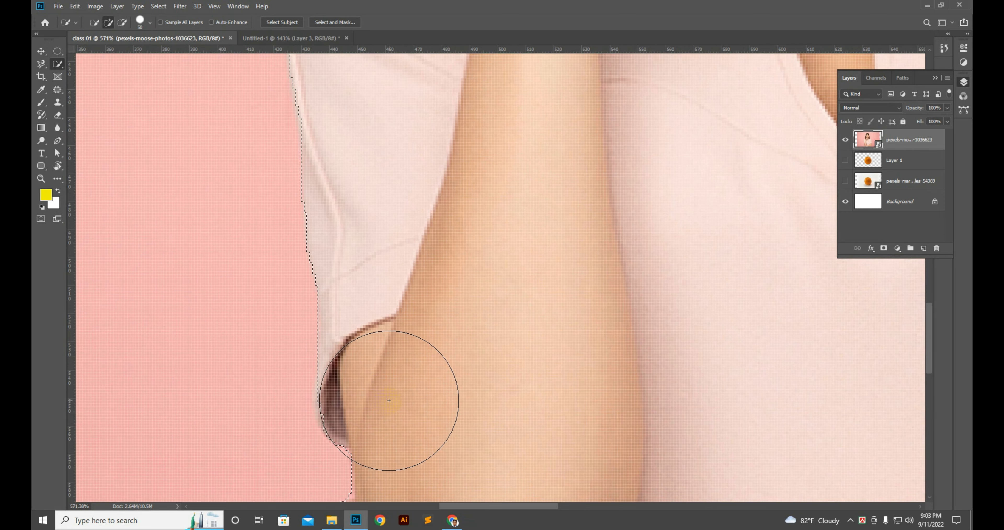
scroll(386, 396, down, 3)
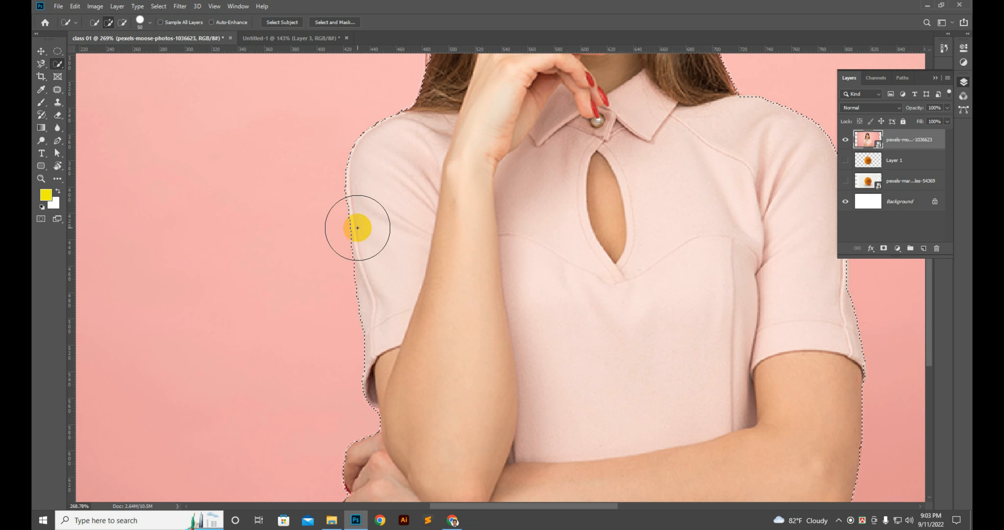
click(240, 196)
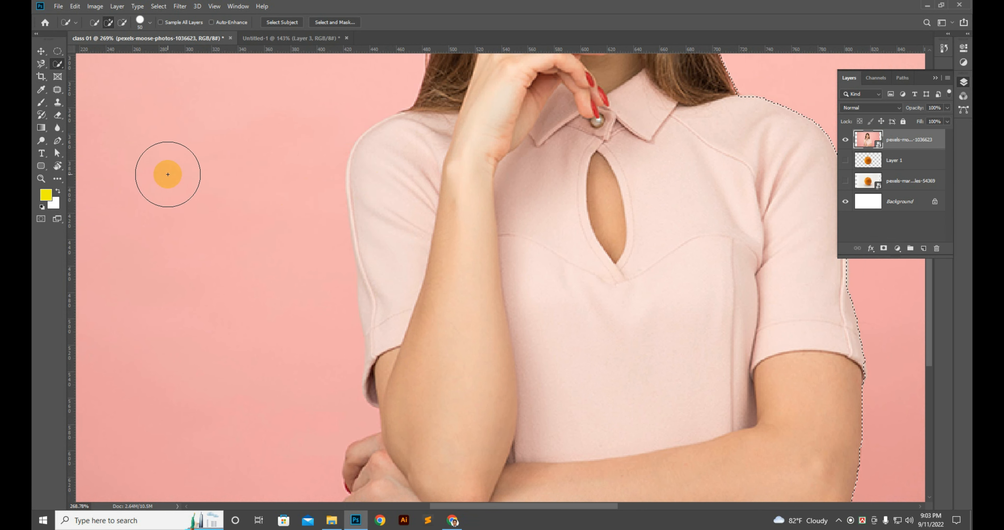
scroll(286, 215, down, 3)
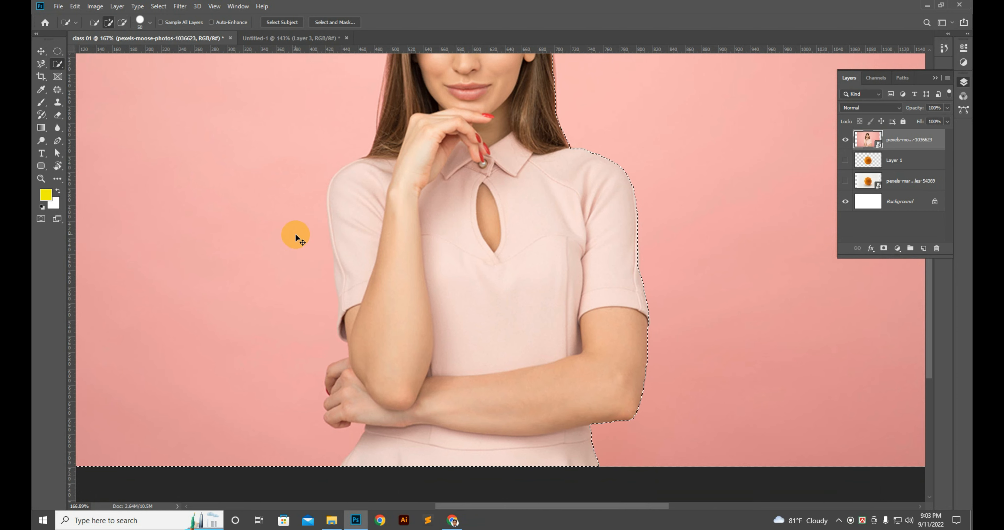
Extend the selection into the pink background beside the woman's sleeve and subtract that stray area from it.
mouse_move(296, 234)
mouse_down()
mouse_move(313, 199)
mouse_move(315, 234)
mouse_up()
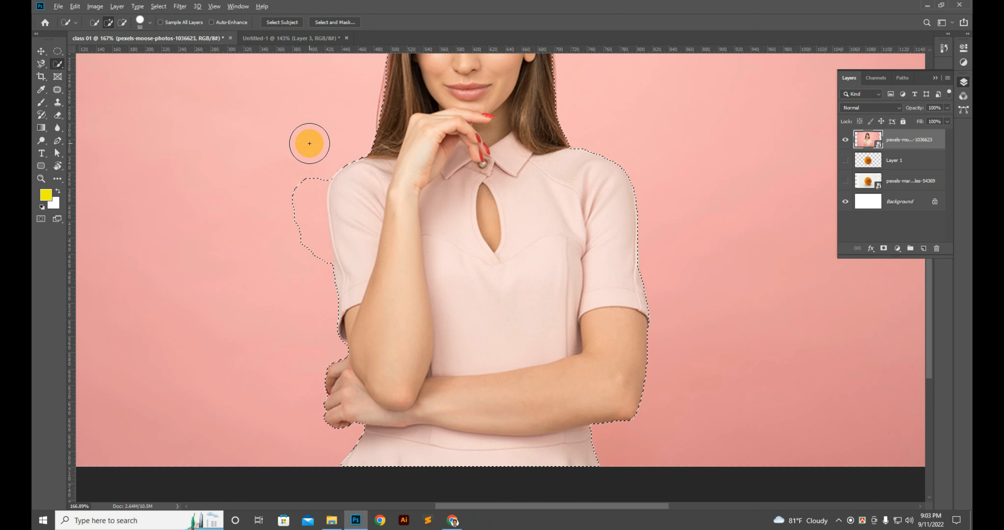
key(alt)
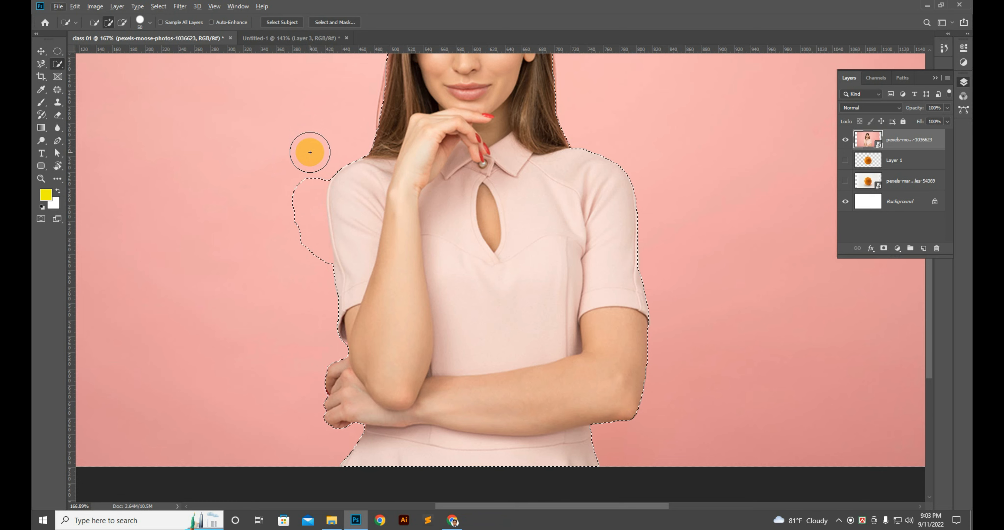
key(alt)
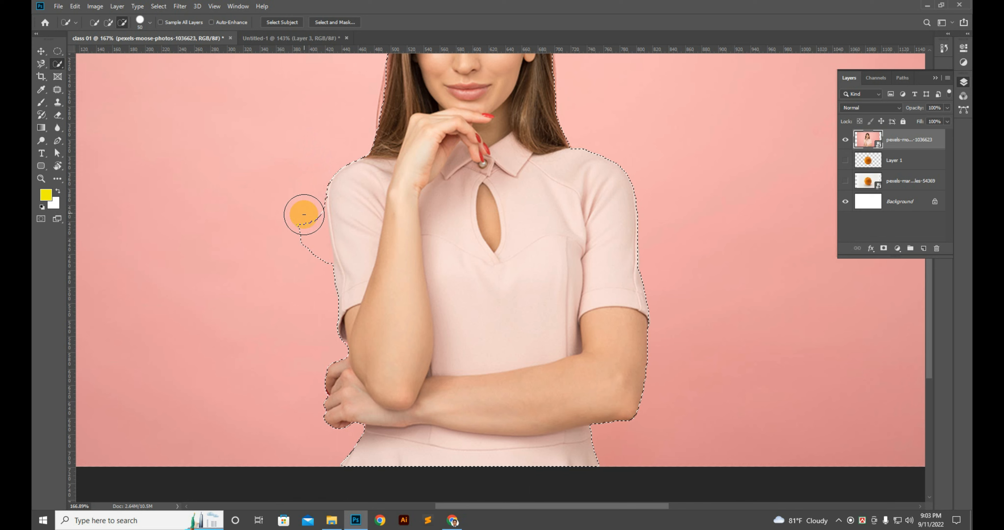
drag(310, 257, 312, 269)
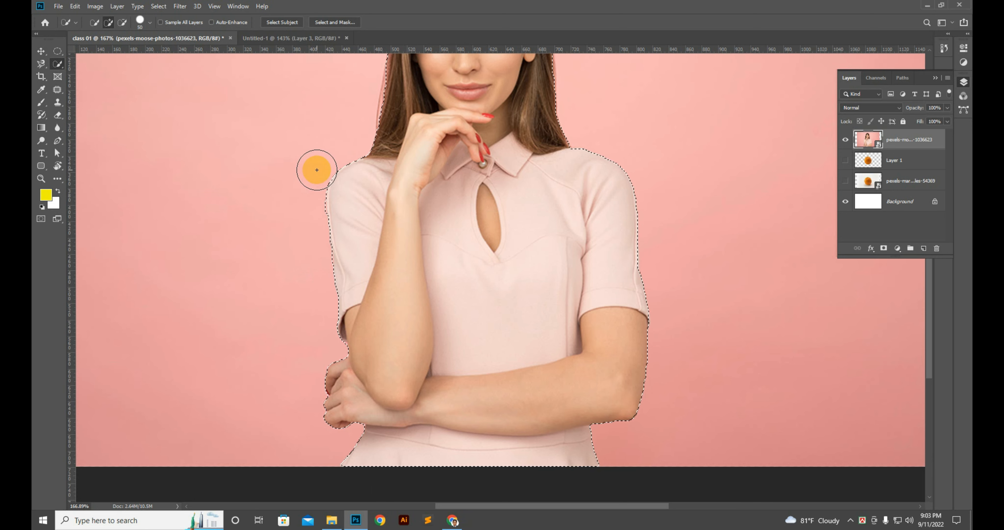
Try extending the selection into the pink background beside the woman's shoulder and set the Quick Selection tool to subtract.
drag(295, 173, 294, 173)
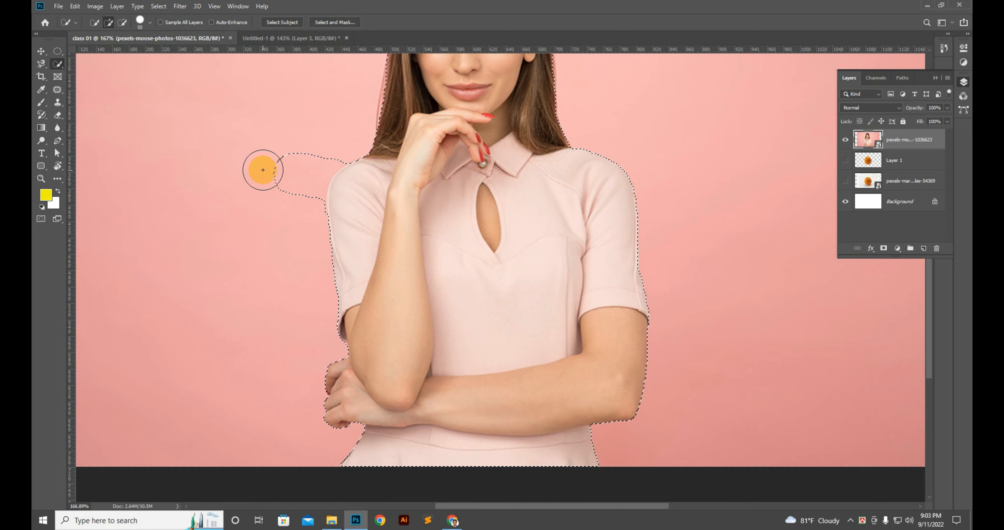
click(123, 22)
click(124, 24)
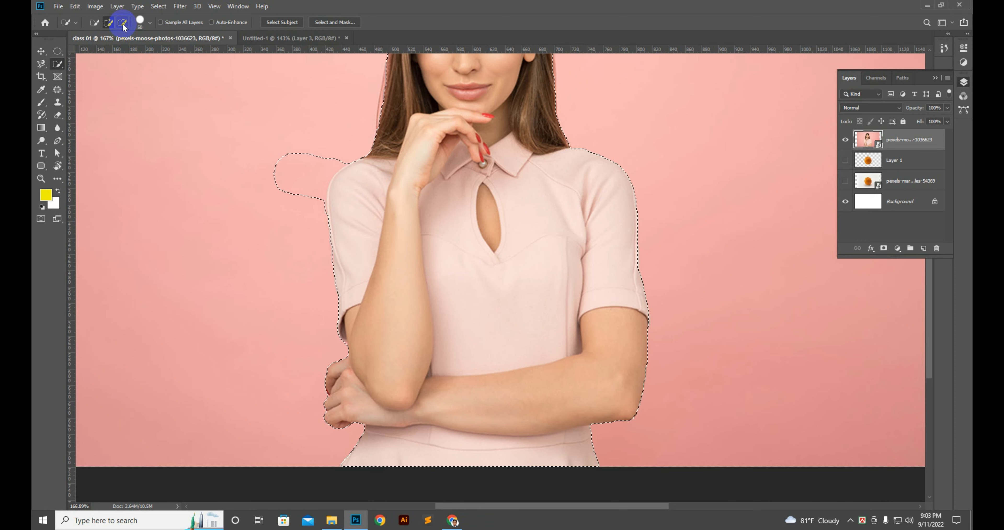
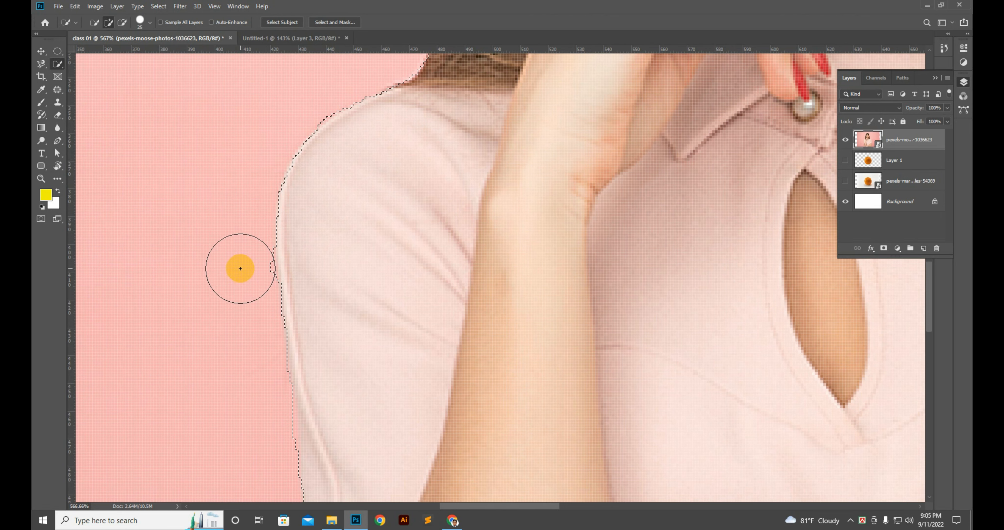
Subtract the small strip of pink background along the outer edge of the woman's sleeve from the selection.
scroll(241, 268, up, 3)
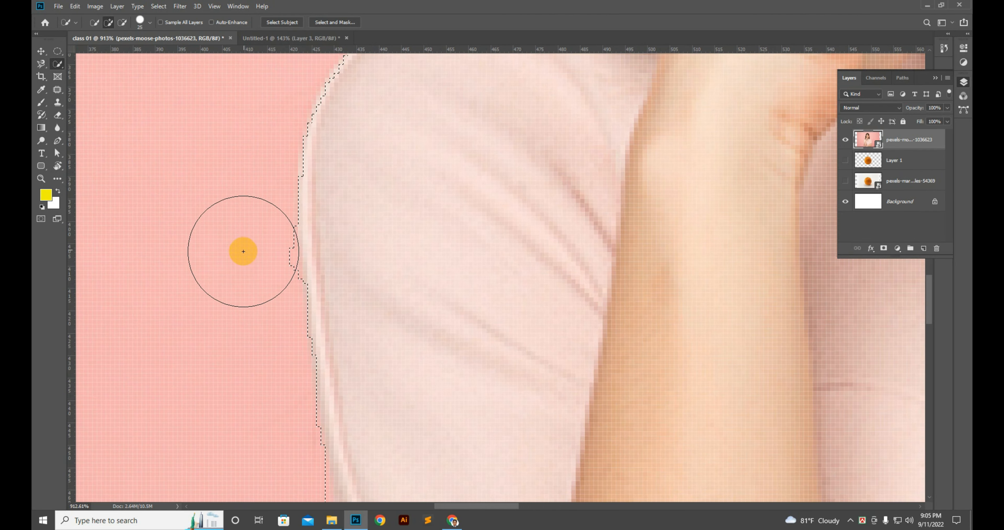
alt+click(241, 259)
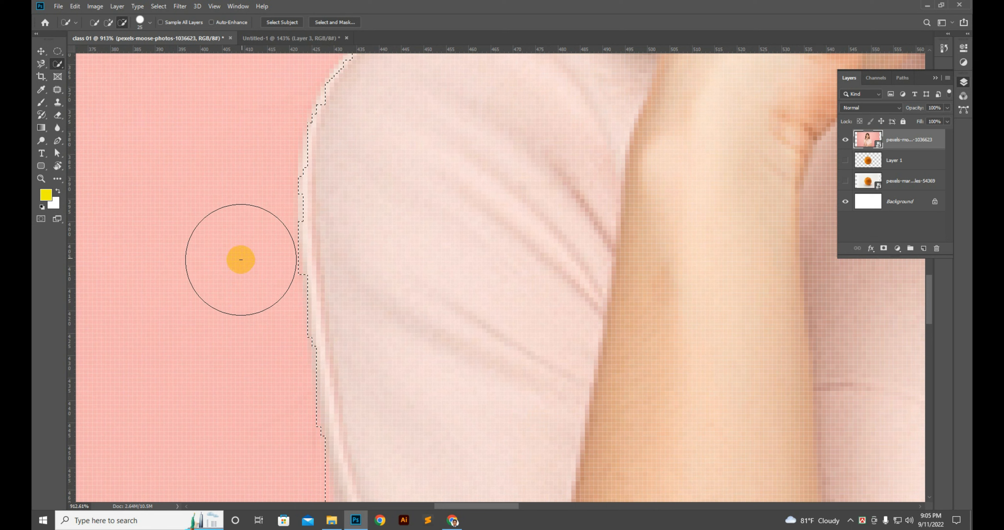
scroll(260, 258, down, 6)
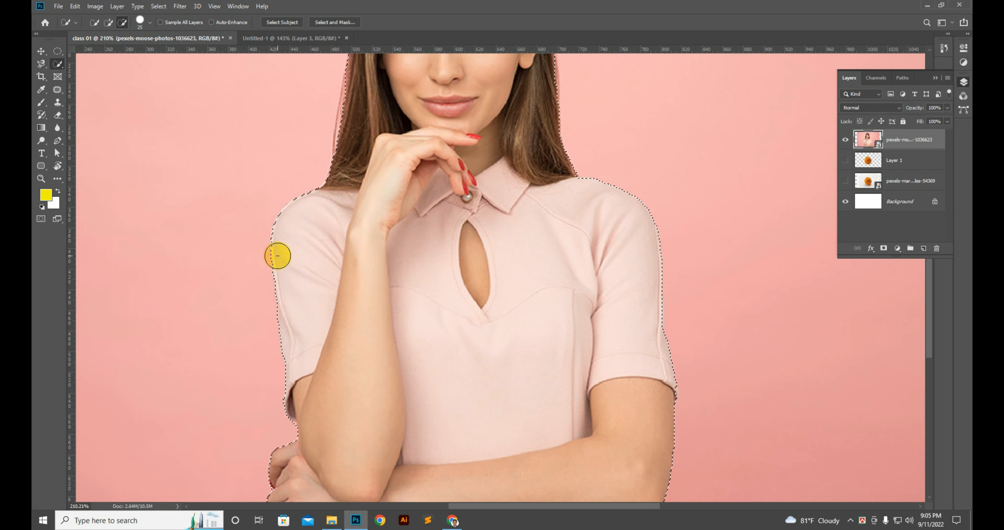
scroll(278, 256, down, 4)
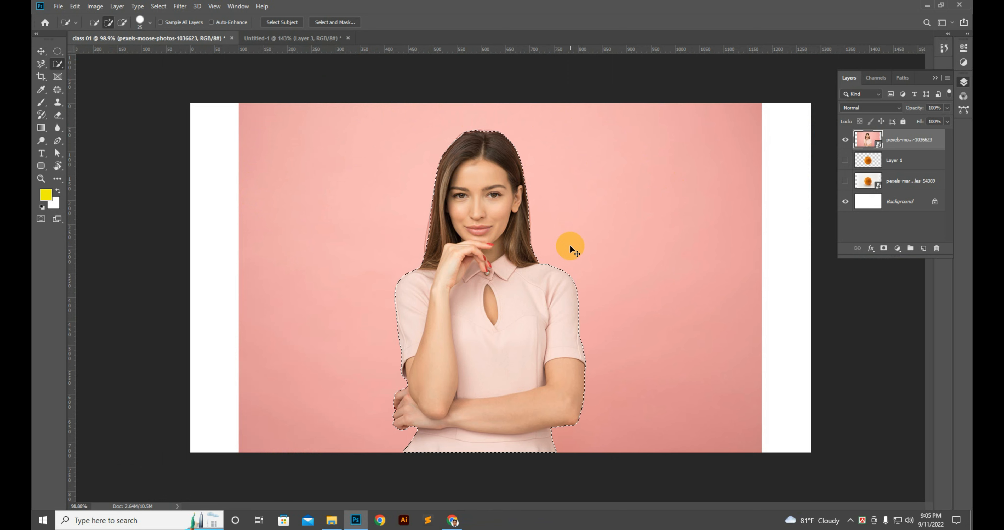
Copy the selected woman to a new layer and compare it with the original photo, leaving only the cutout shown.
key(ctrl+j)
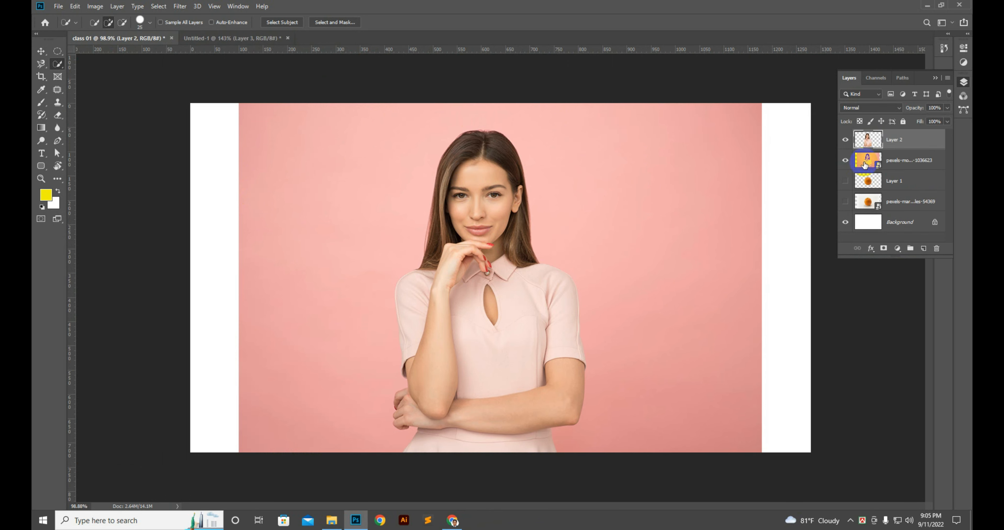
click(846, 160)
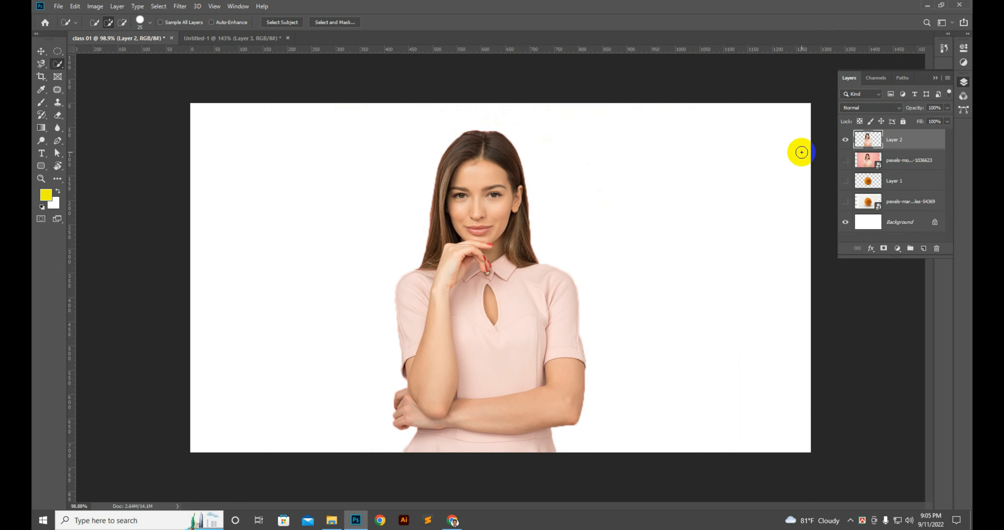
click(845, 140)
click(846, 161)
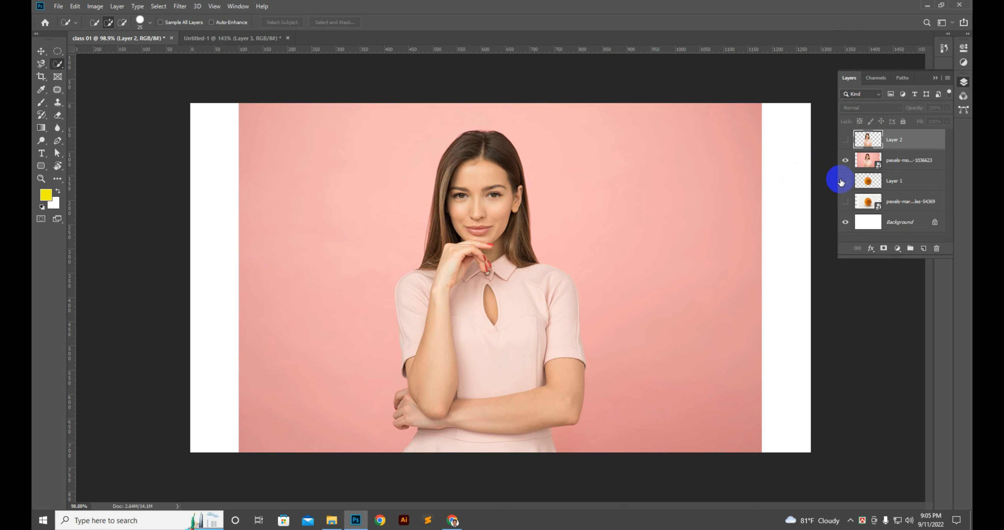
click(845, 160)
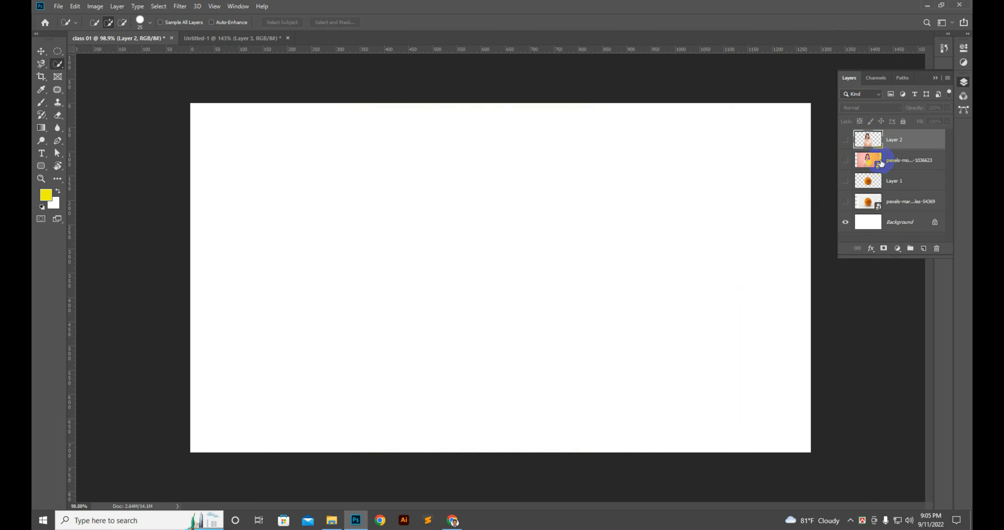
click(846, 139)
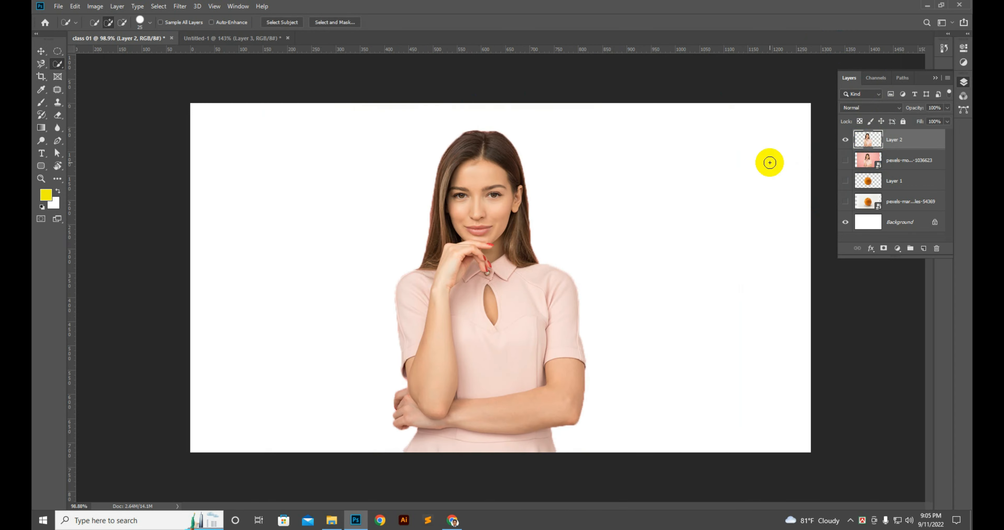
Hide the cutout layer, show the original photo and select the woman again from her hair to her dress.
click(846, 139)
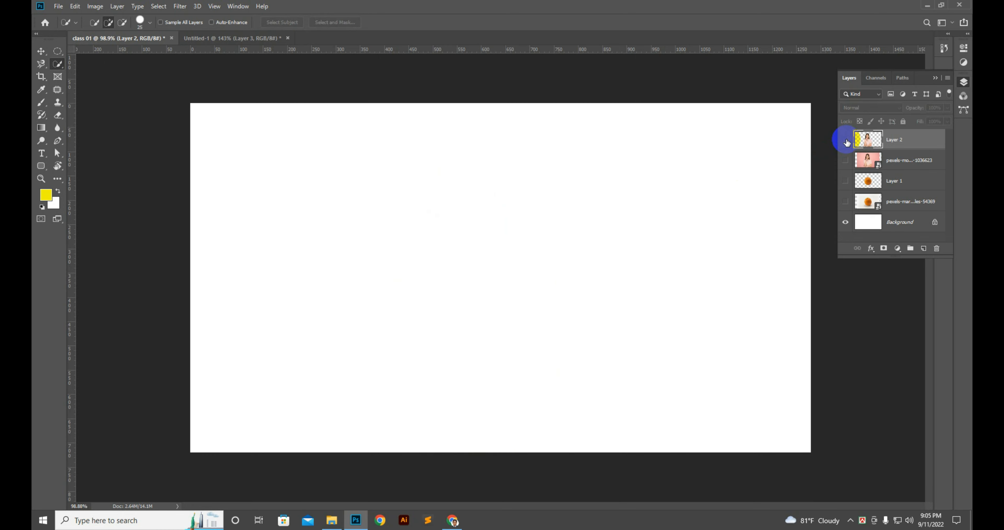
click(844, 160)
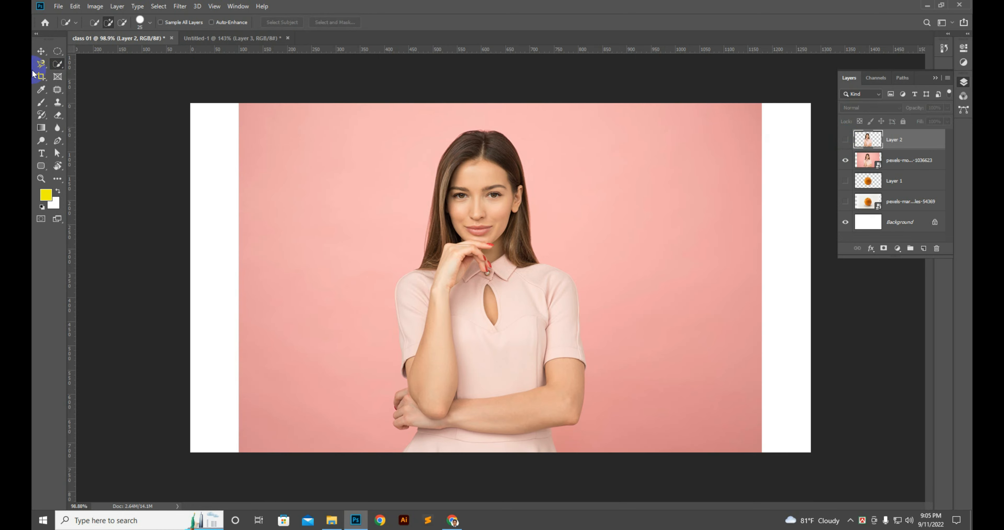
mouse_move(484, 165)
mouse_down()
mouse_move(476, 153)
mouse_move(477, 322)
mouse_move(496, 351)
mouse_move(523, 365)
mouse_move(496, 256)
mouse_move(565, 313)
mouse_move(538, 415)
mouse_up()
drag(491, 374, 420, 322)
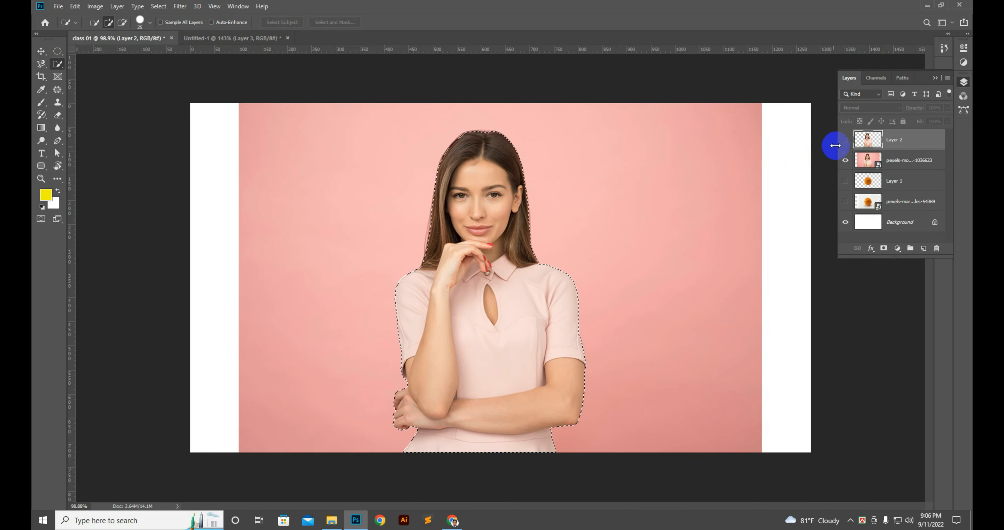
Move the hidden Layer 2 cutout below Layer 1 in the layer stack.
click(855, 160)
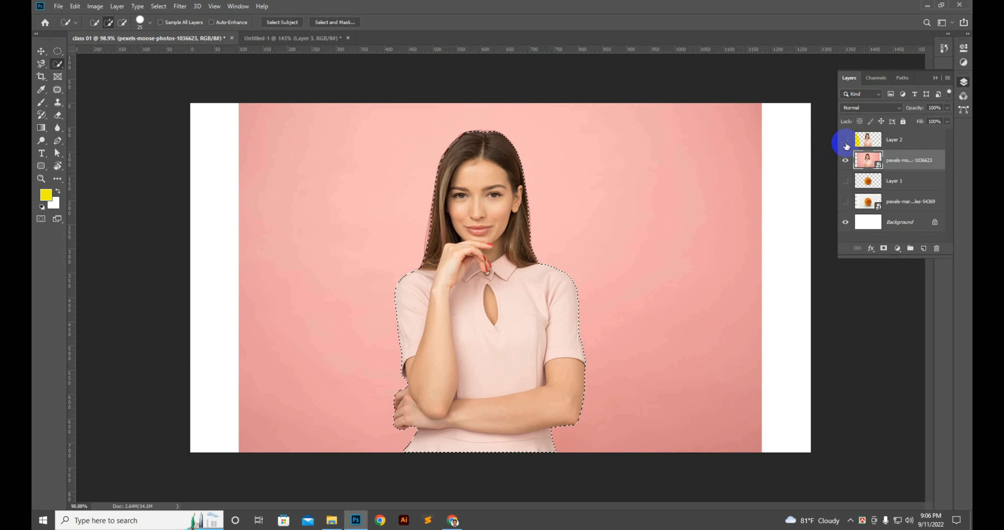
drag(888, 139, 896, 187)
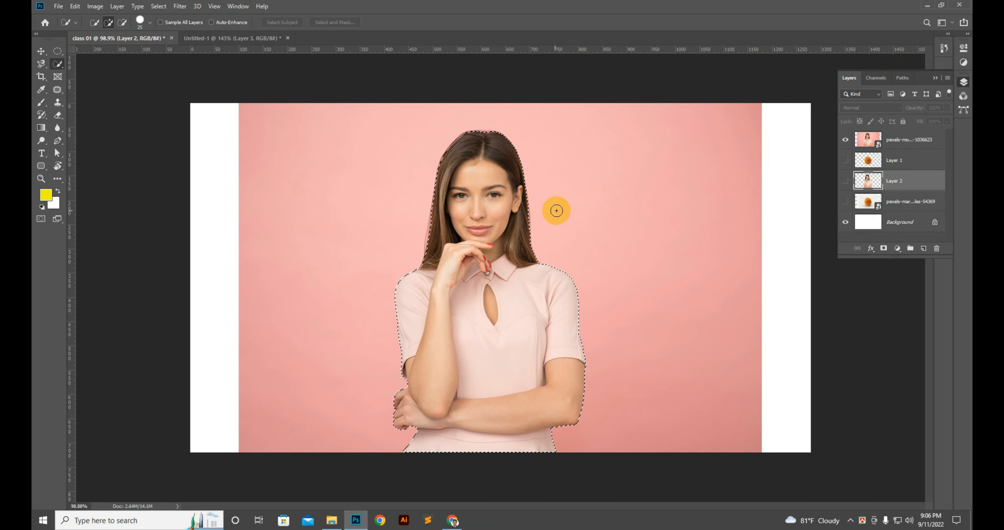
scroll(466, 190, up, 3)
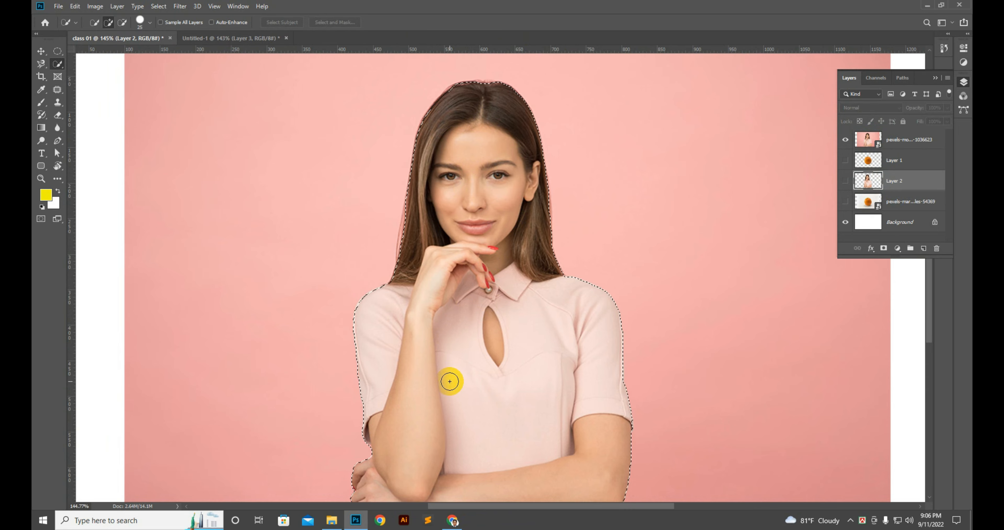
scroll(449, 381, down, 2)
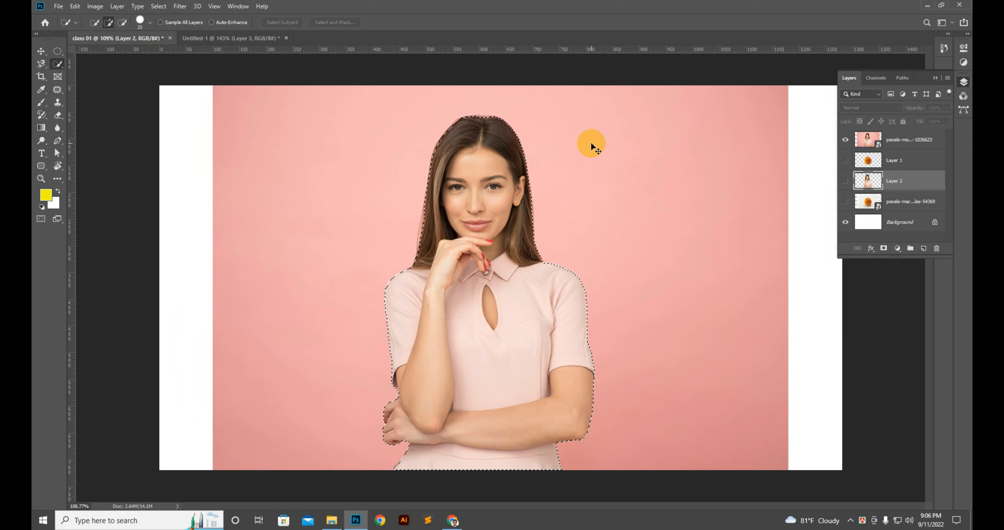
Invert the selection to cover everything around the woman, switching back to the woman once to compare both selections.
key(ctrl+shift+i)
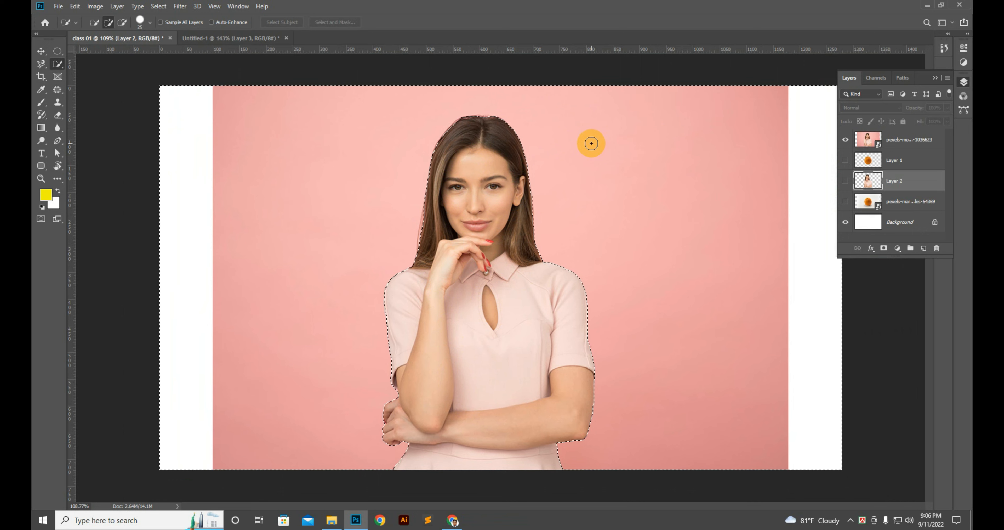
mouse_move(165, 109)
mouse_down()
mouse_move(193, 86)
mouse_move(686, 83)
mouse_move(784, 92)
mouse_up()
key(ctrl+shift+i)
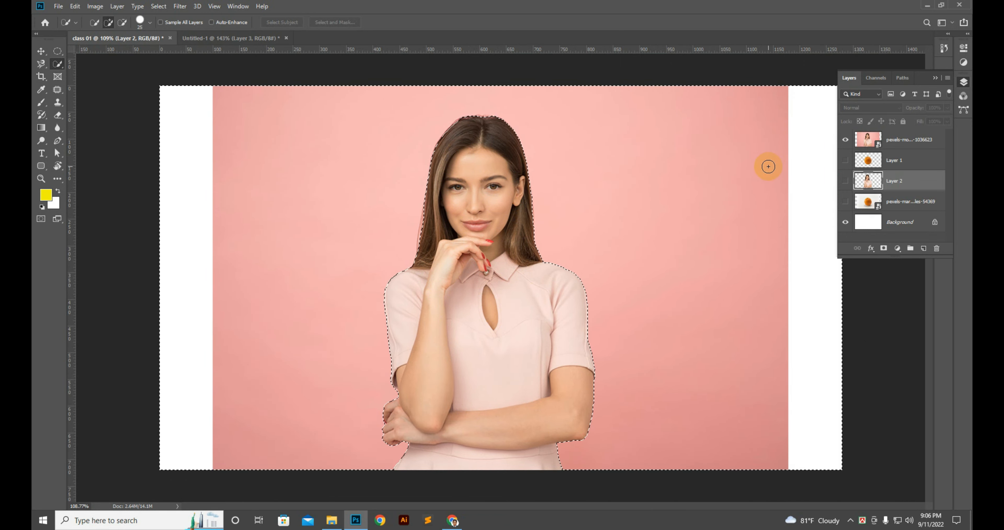
click(422, 174)
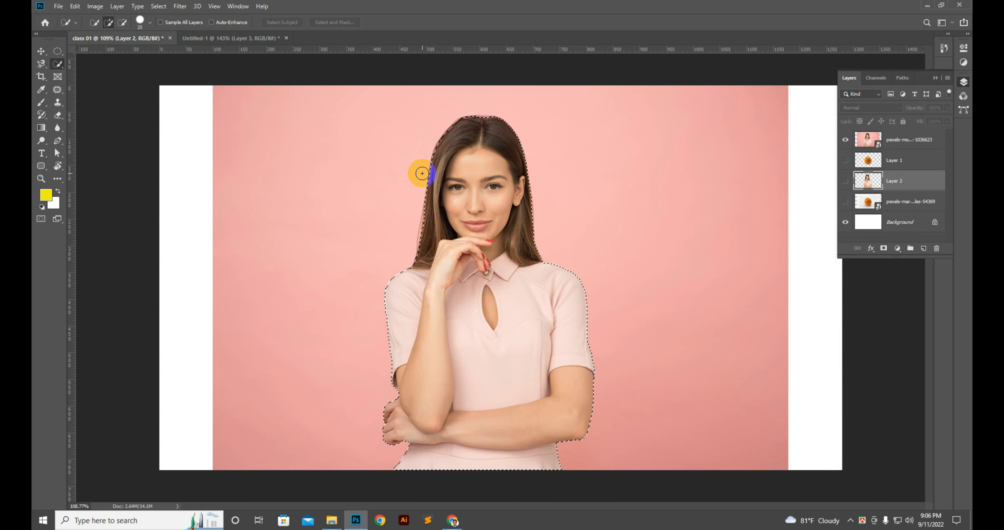
drag(447, 168, 474, 259)
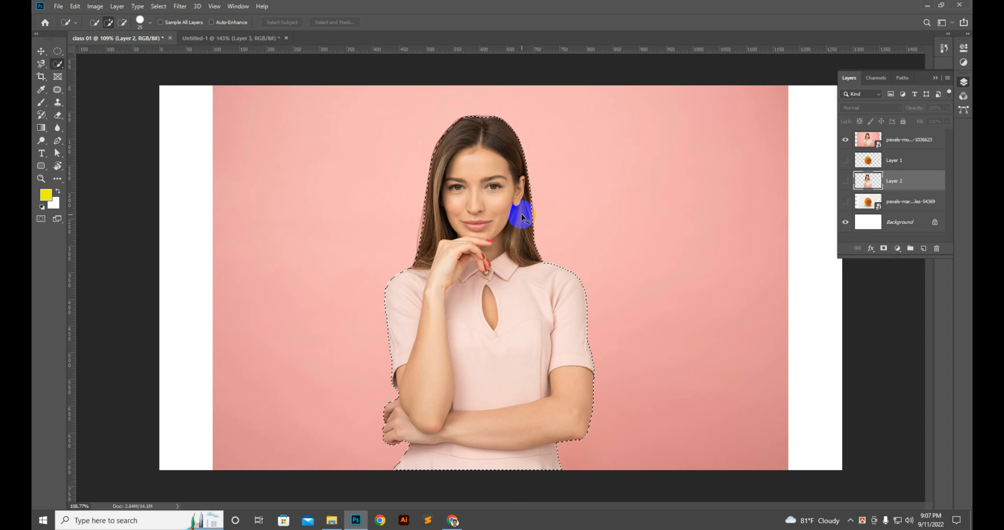
key(ctrl+shift+i)
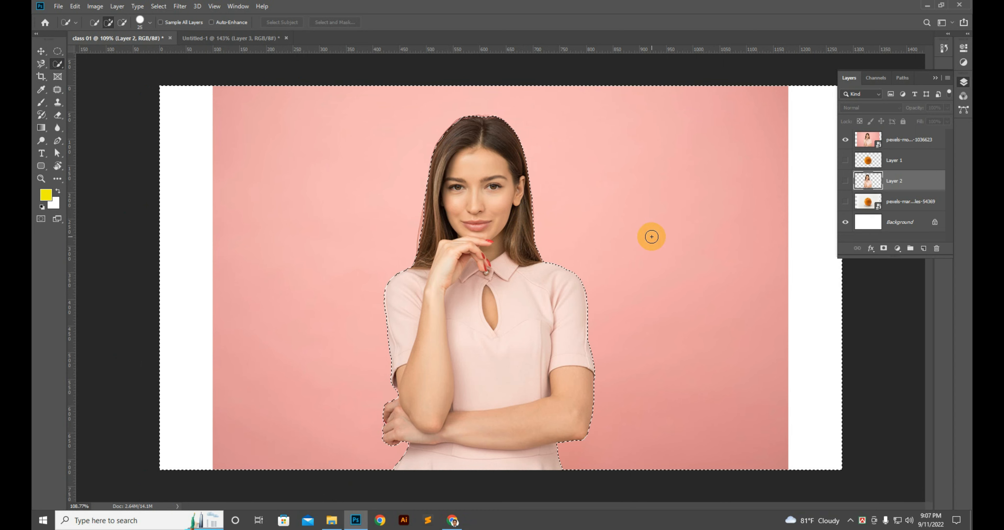
Try to delete the selected background from the portrait's smart object layer.
click(899, 144)
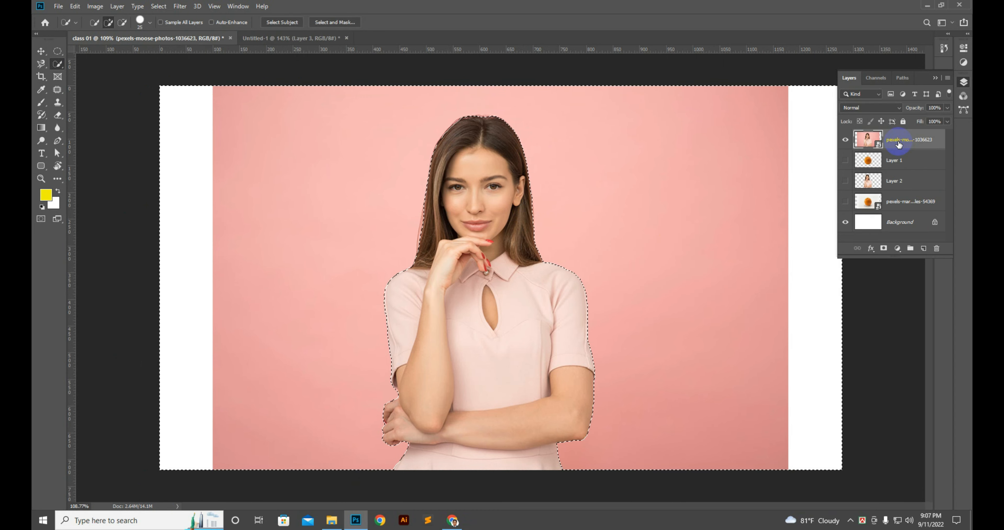
click(523, 212)
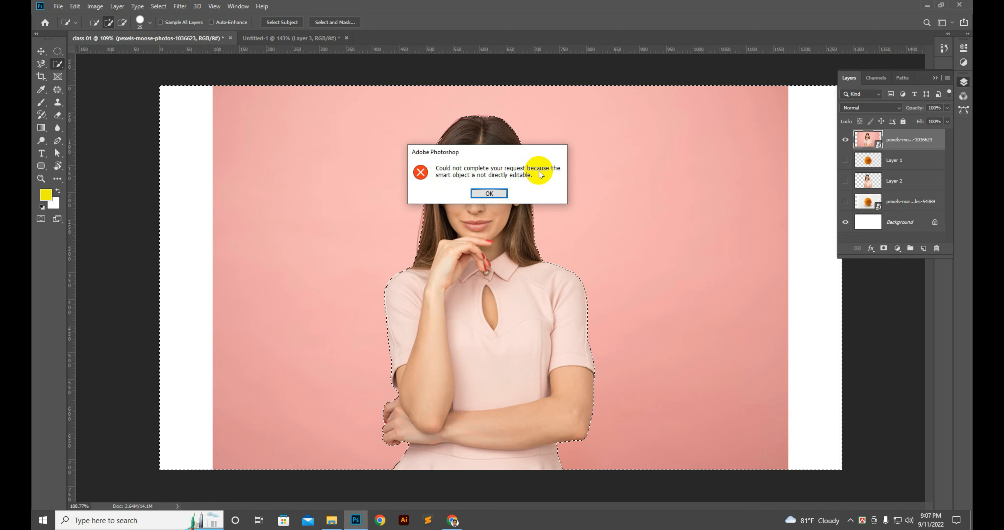
click(490, 193)
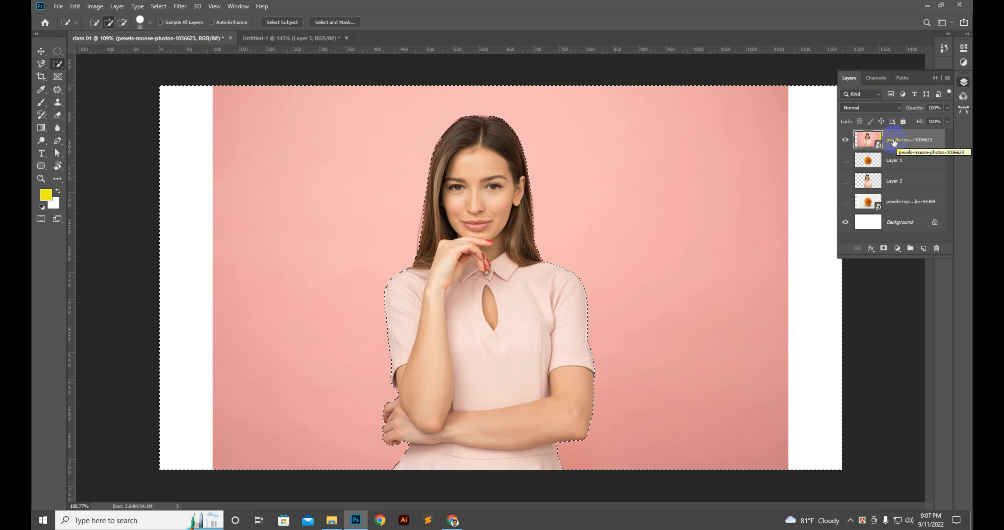
Rasterize the portrait layer and delete the selected pink background, undoing and repeating the deletion once.
right_click(905, 144)
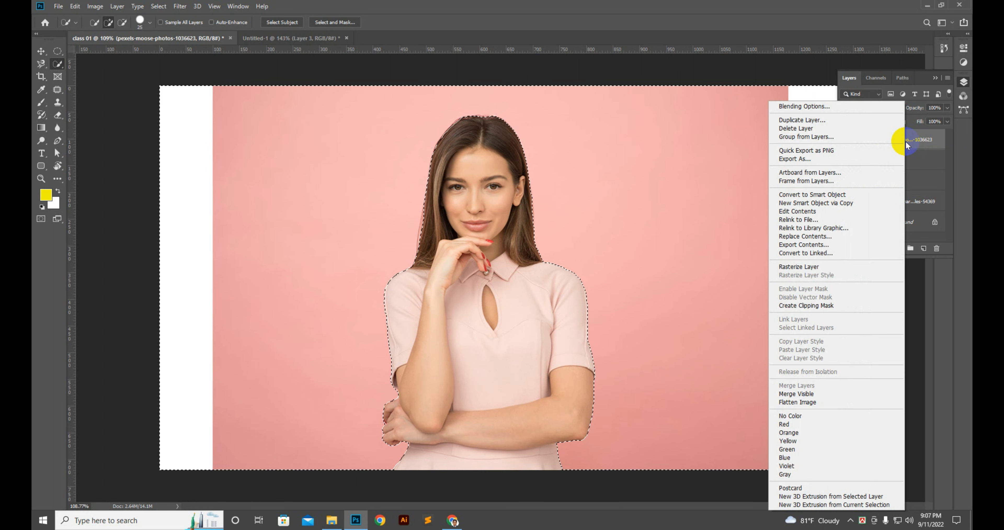
click(805, 269)
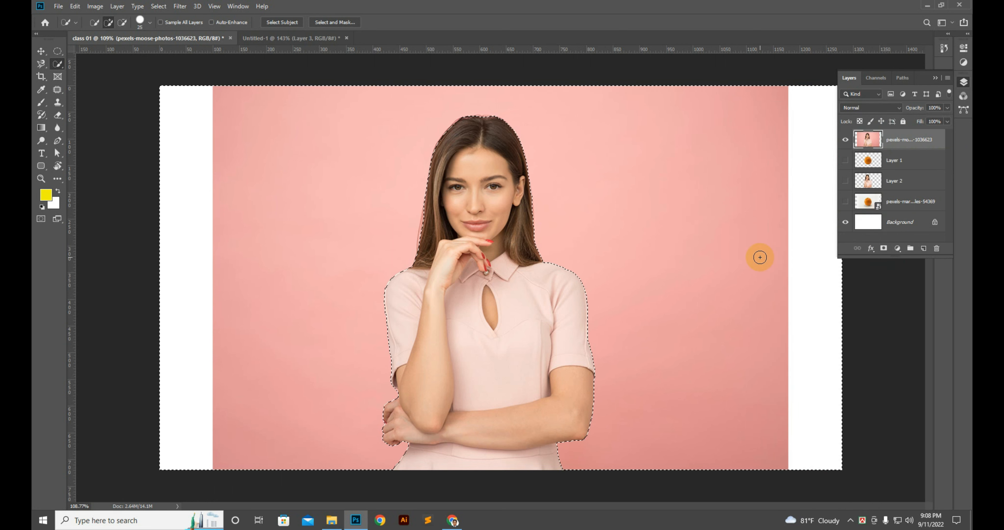
key(Delete)
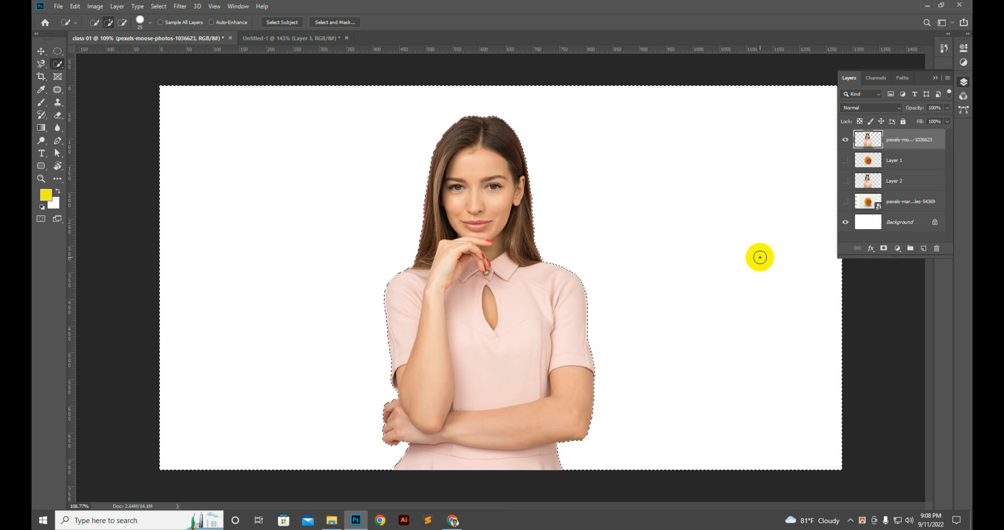
key(ctrl+z)
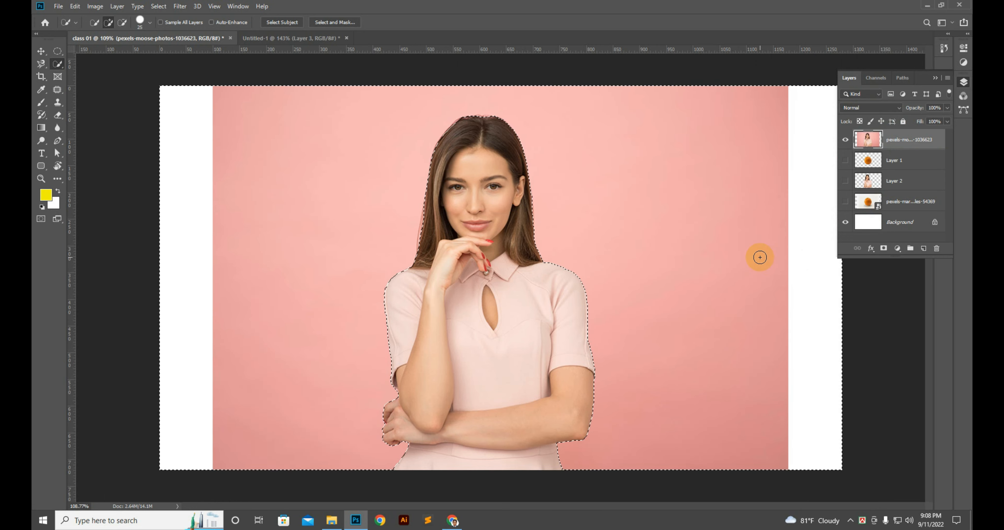
key(Delete)
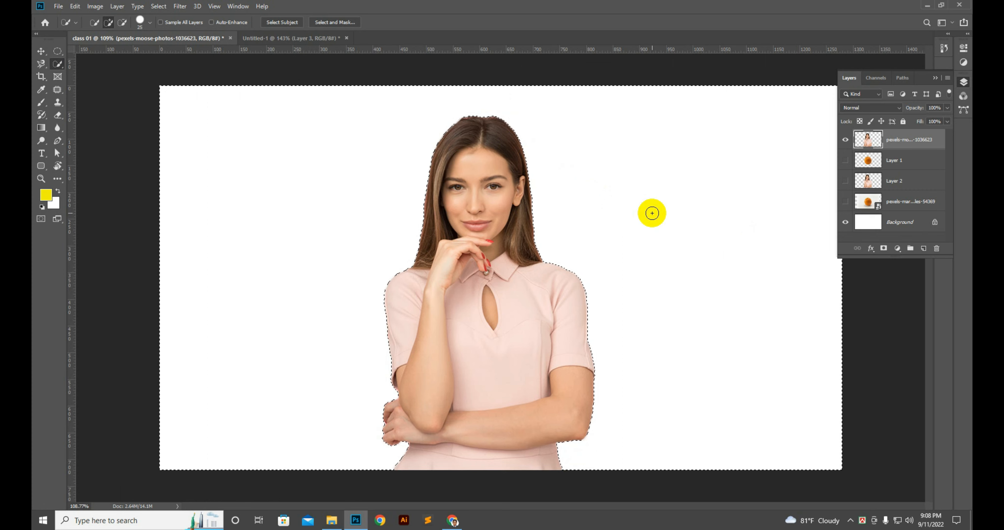
Clear the selection around the woman and switch to the Move tool.
click(883, 141)
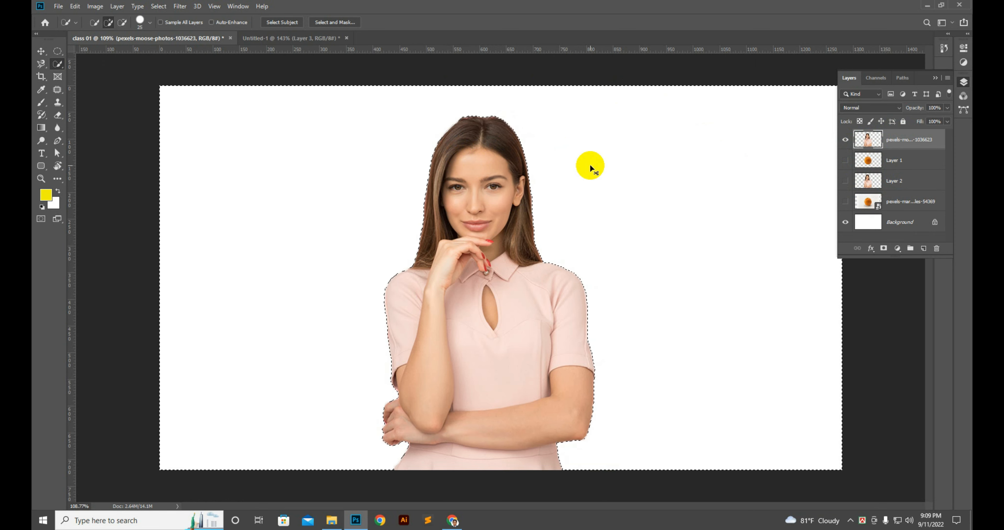
key(ctrl+d)
click(39, 51)
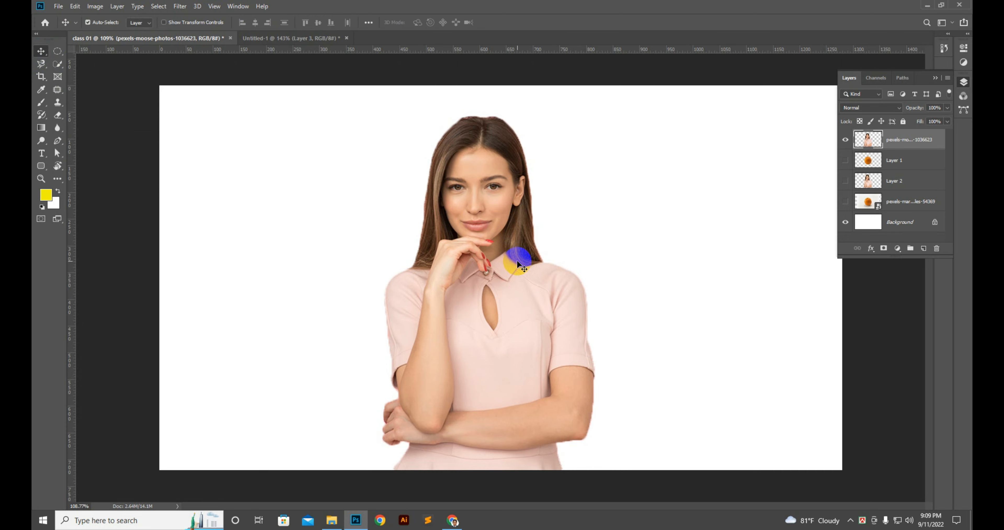
scroll(518, 262, up, 5)
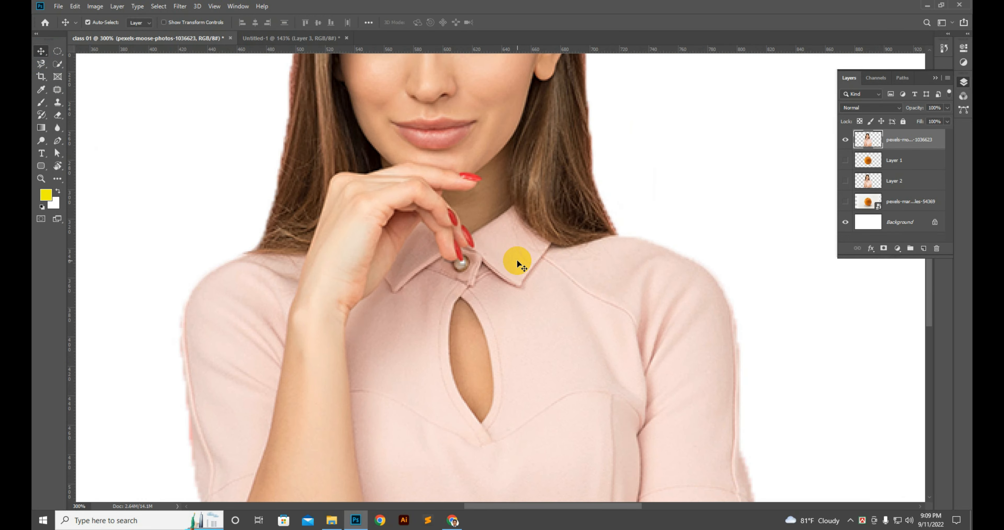
Reposition the cut-out woman slightly across the white canvas to check the cut-out against the background.
scroll(518, 263, up, 3)
scroll(519, 266, down, 5)
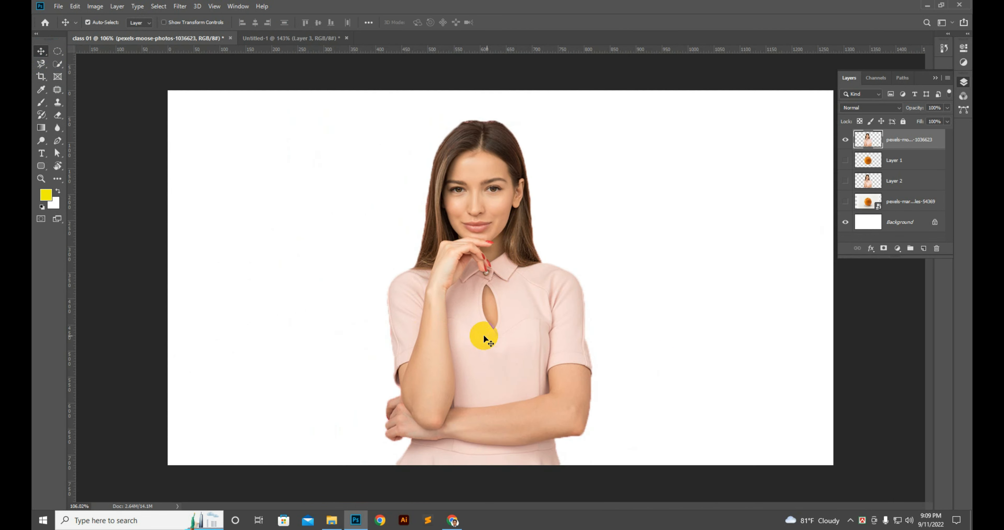
drag(484, 336, 535, 336)
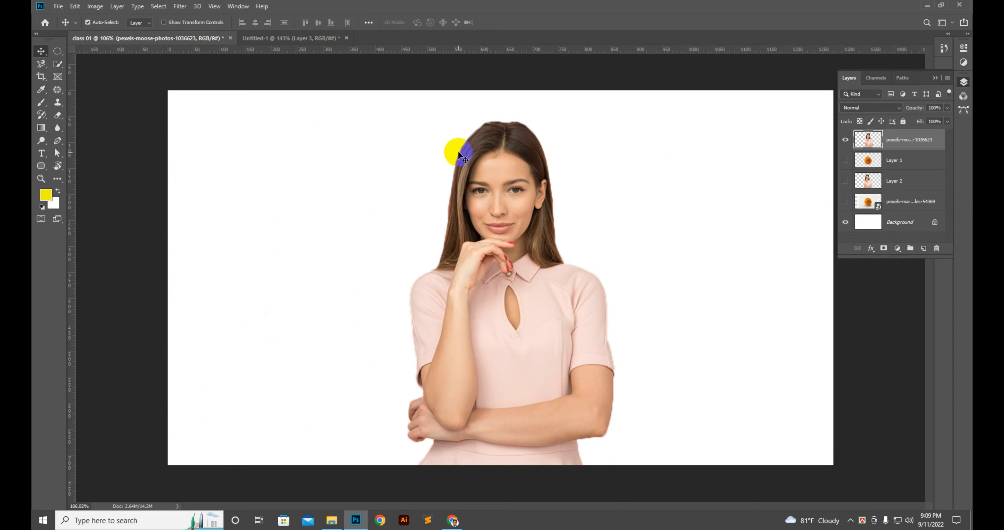
drag(500, 202, 489, 200)
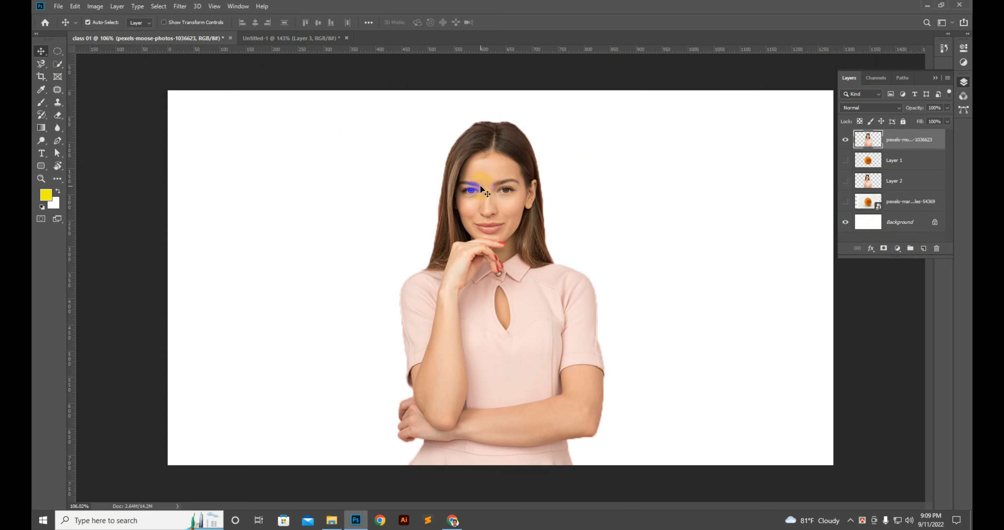
Hide the cut-out woman's layer and switch to the Magic Wand tool.
click(846, 140)
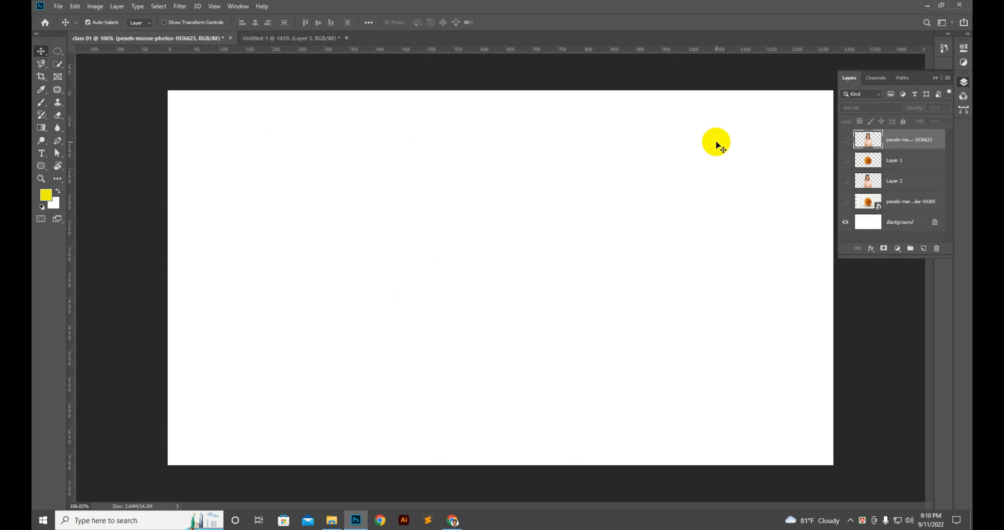
click(58, 65)
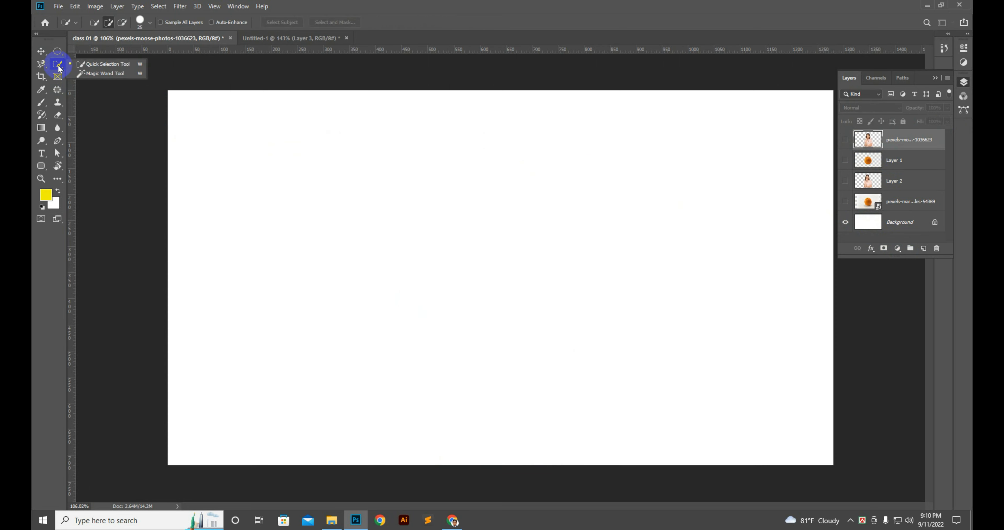
click(110, 73)
Browse the Downloads folder for a practice image and return to Photoshop.
click(331, 520)
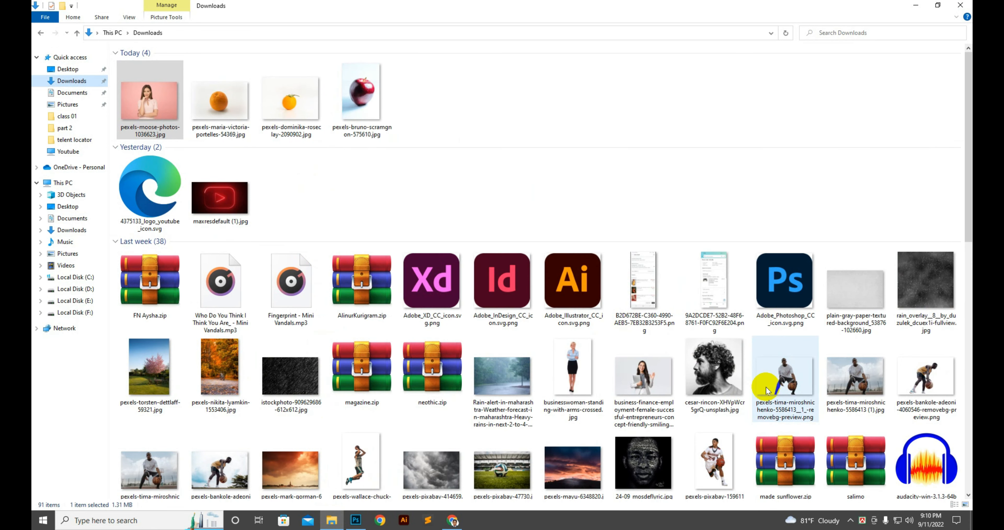
scroll(663, 343, down, 10)
scroll(569, 302, up, 5)
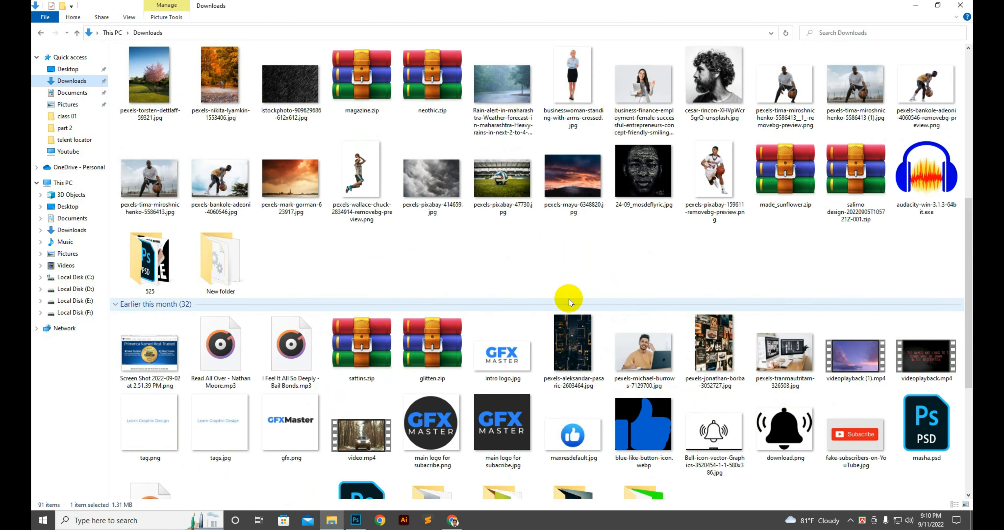
scroll(568, 296, up, 6)
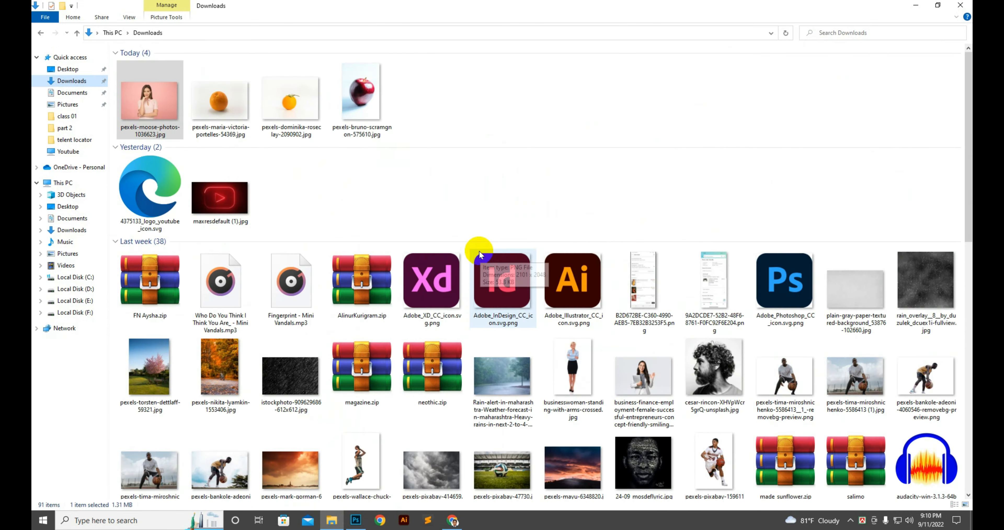
click(220, 101)
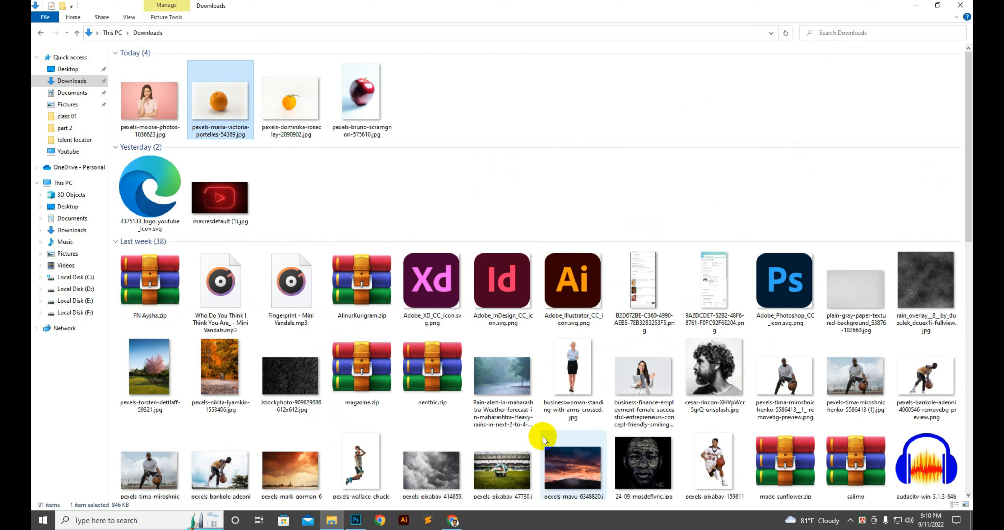
click(356, 520)
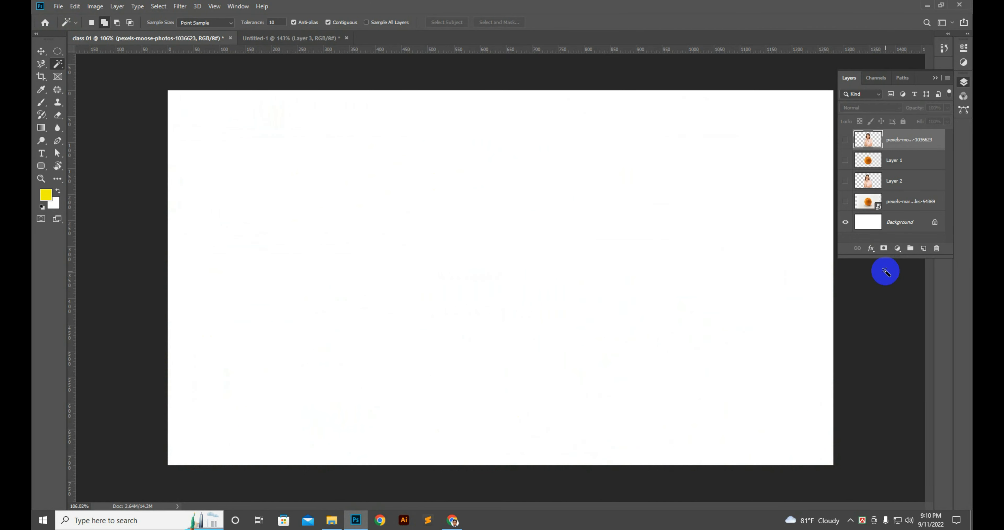
Show the original orange photo layer and sample the area above the stem with the Magic Wand.
click(845, 202)
scroll(542, 241, up, 2)
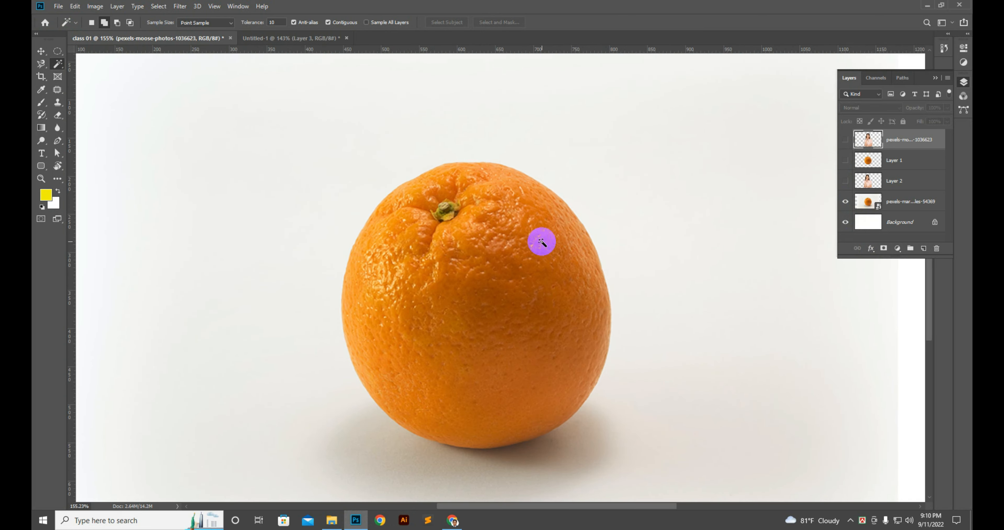
right_click(60, 65)
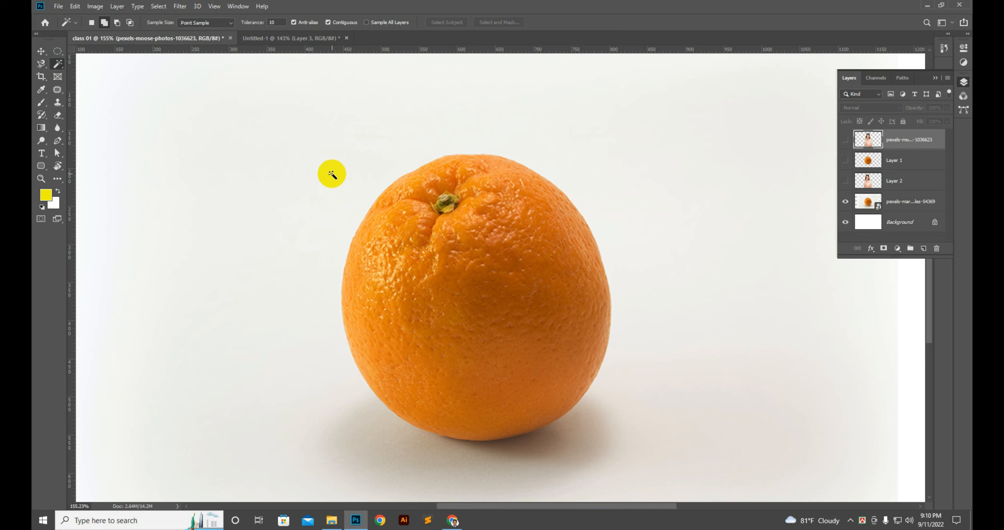
click(436, 182)
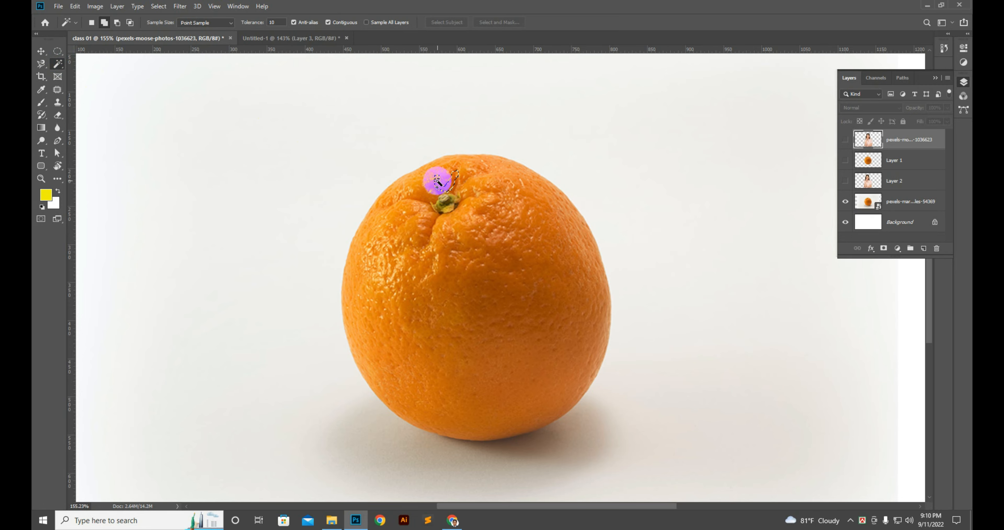
scroll(437, 182, up, 5)
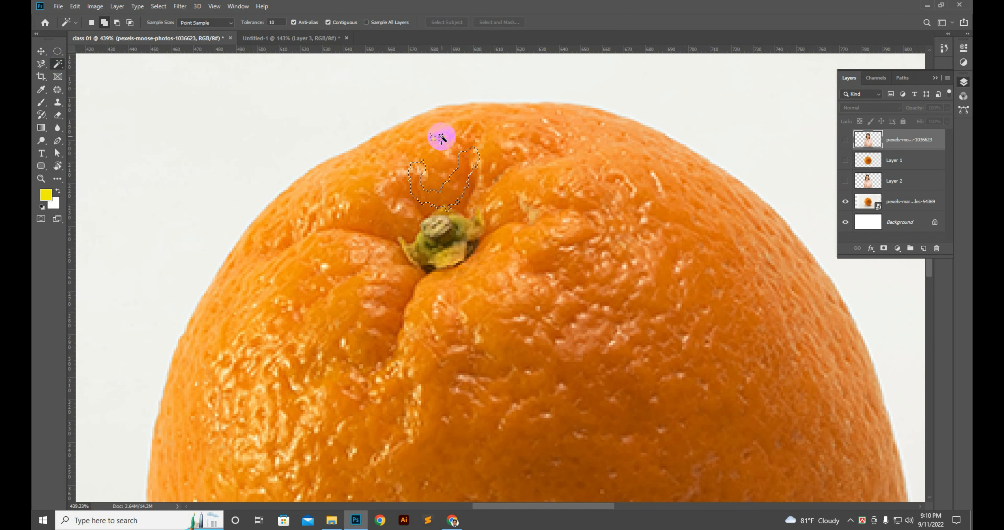
Set the Magic Wand to New Selection and sample separate spots on the orange's upper surface.
click(101, 24)
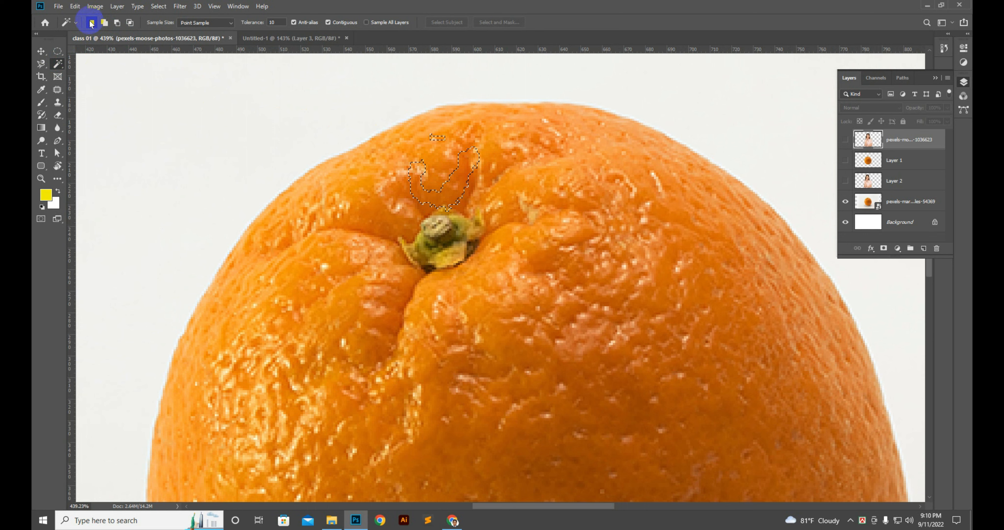
click(92, 22)
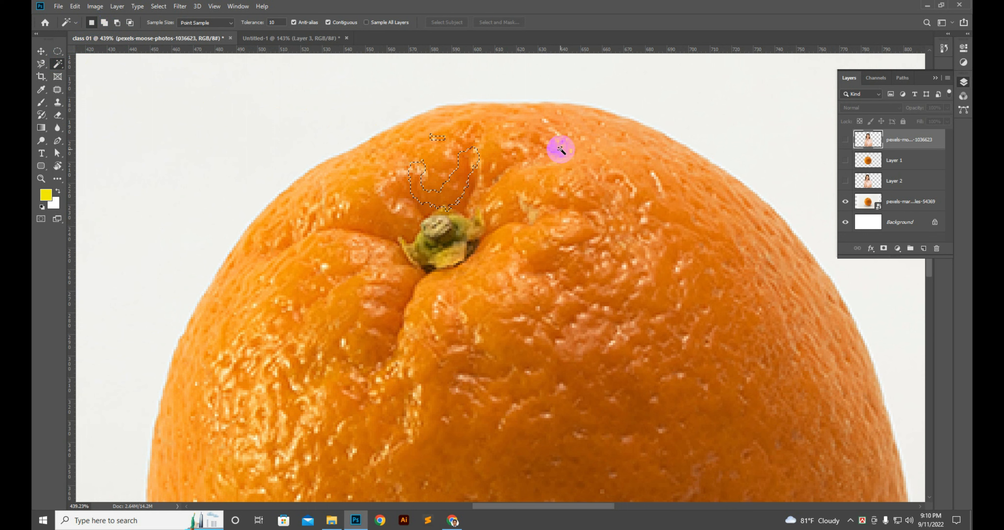
click(569, 130)
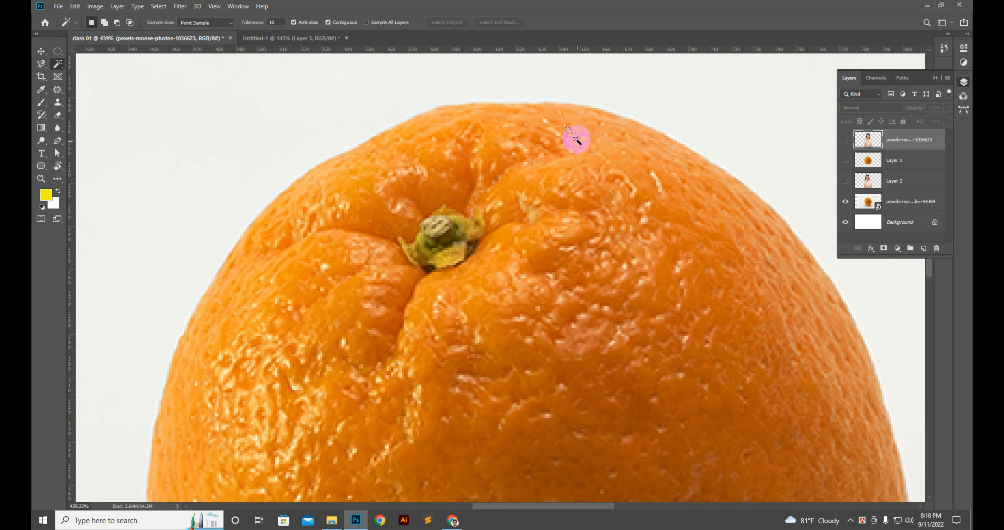
click(592, 172)
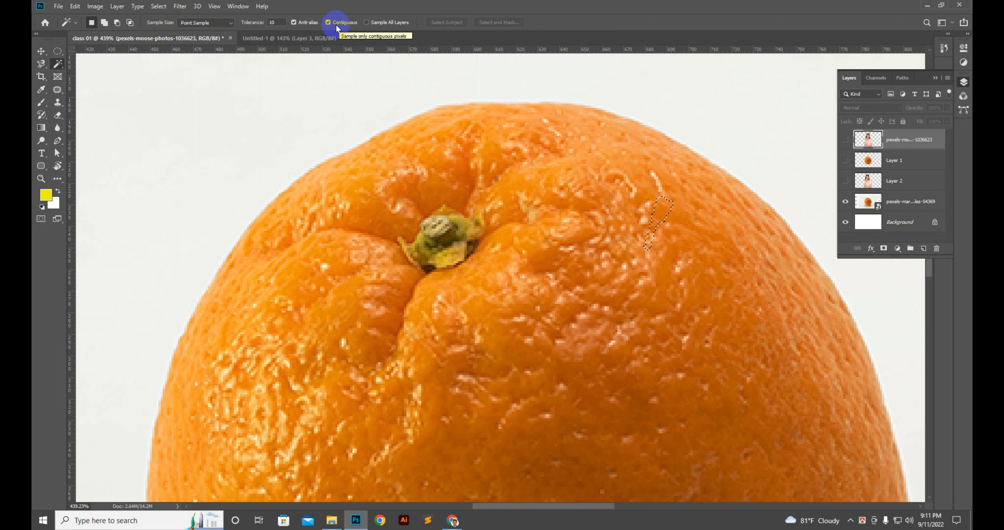
Turn off Anti-alias and Contiguous for the Magic Wand and sample two spots on the orange's peel.
click(308, 22)
click(329, 23)
click(614, 182)
scroll(531, 201, down, 2)
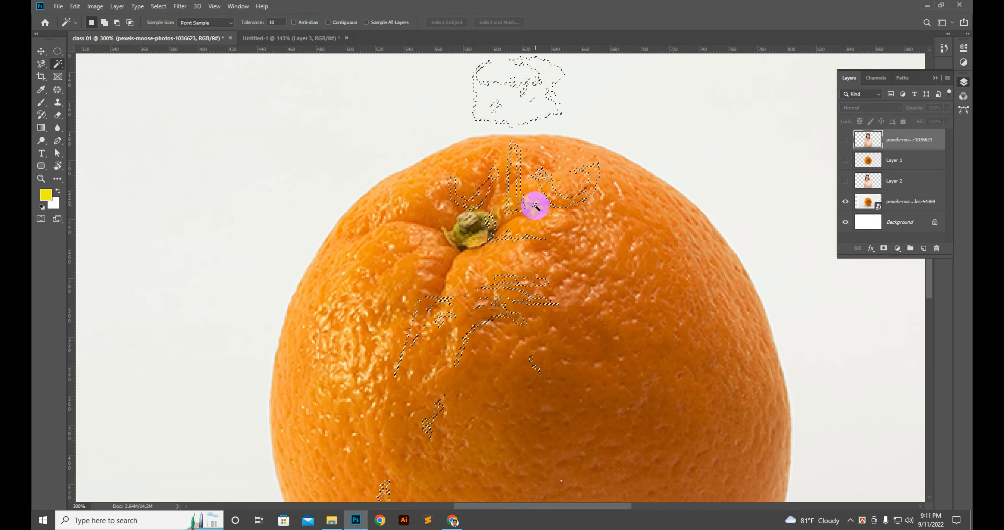
scroll(535, 206, down, 2)
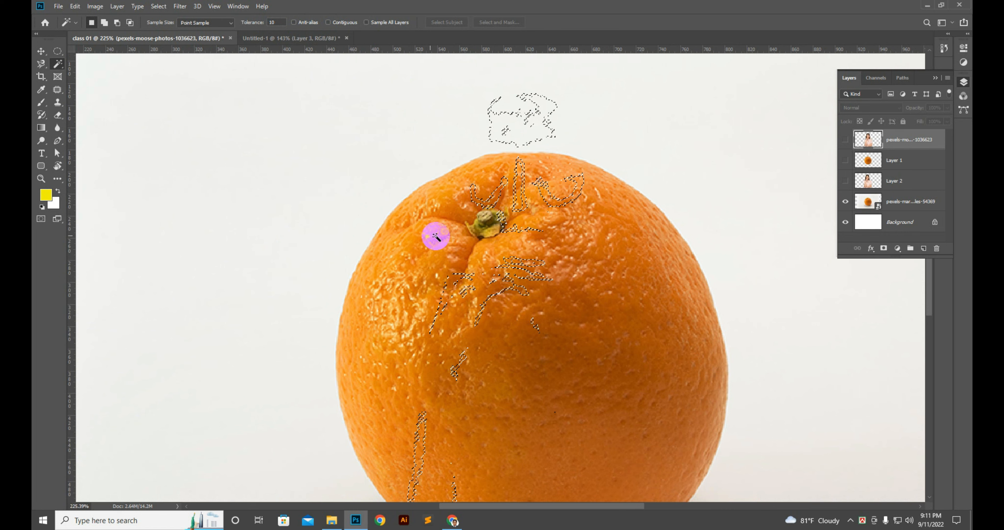
click(410, 245)
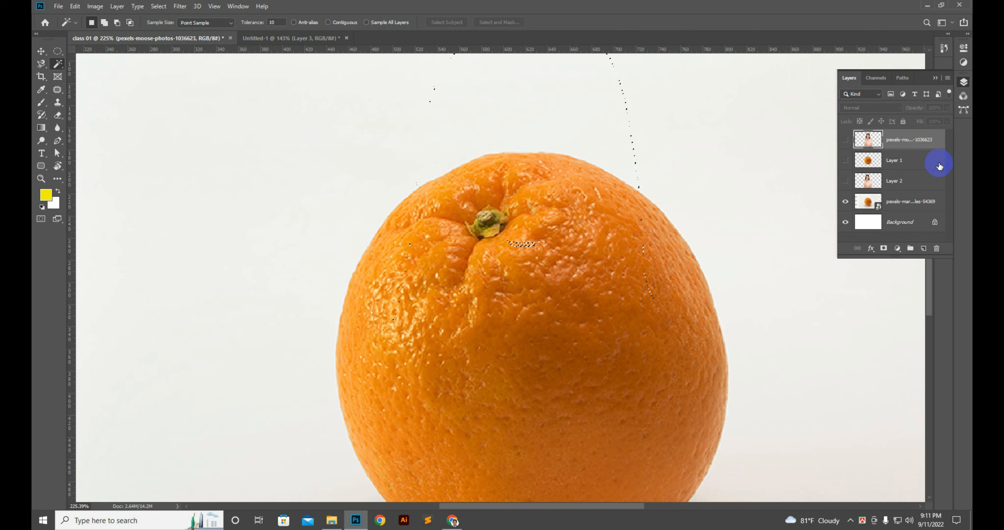
Move the orange photo layer to the top of the layer stack and select the similar tones in the orange's darker centre.
click(893, 200)
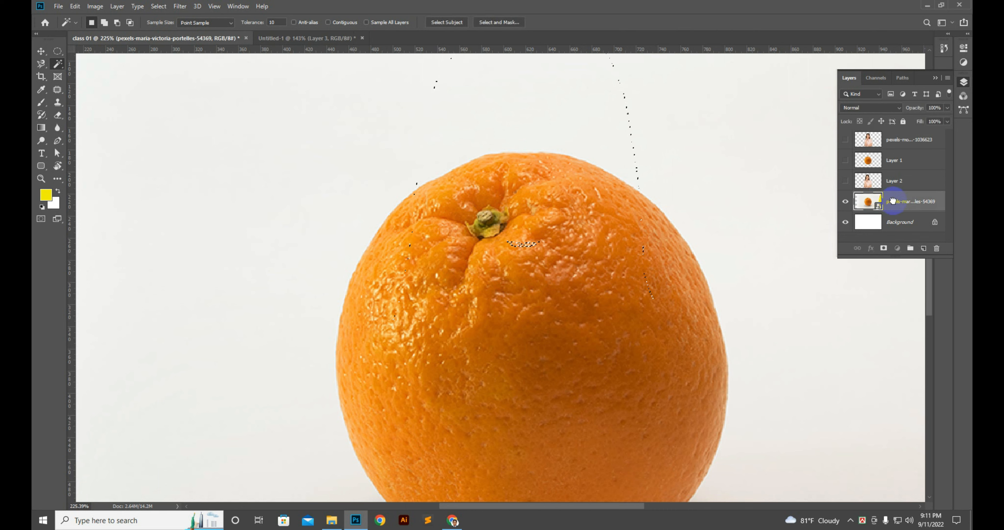
drag(893, 201, 893, 135)
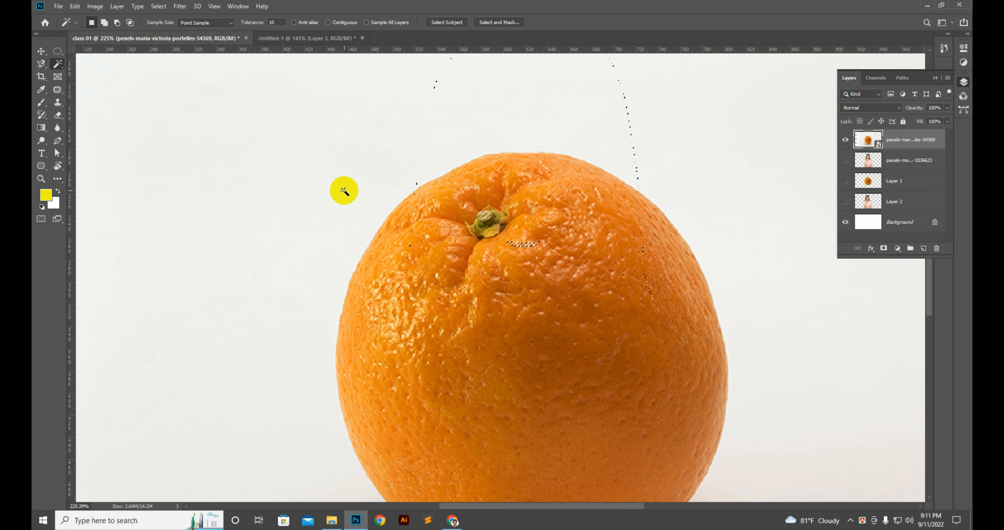
click(586, 338)
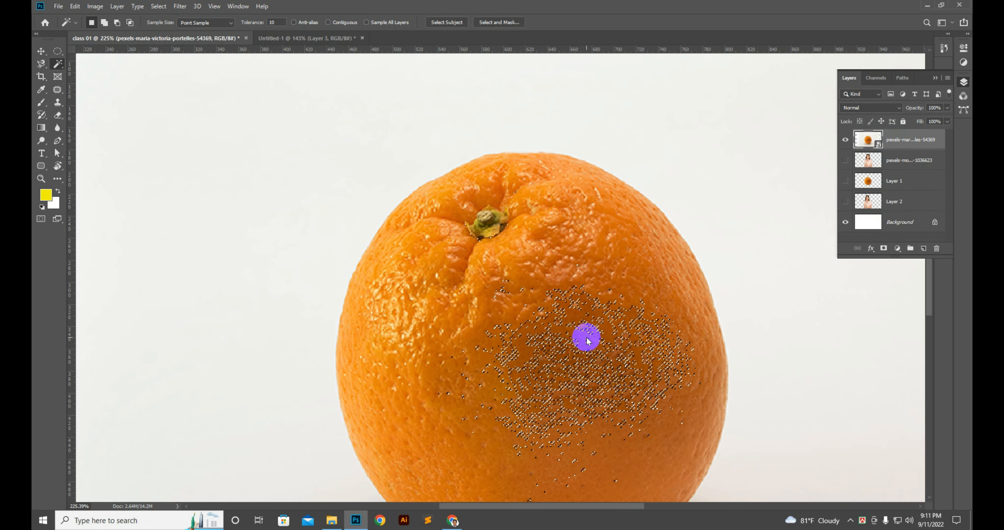
scroll(581, 312, down, 2)
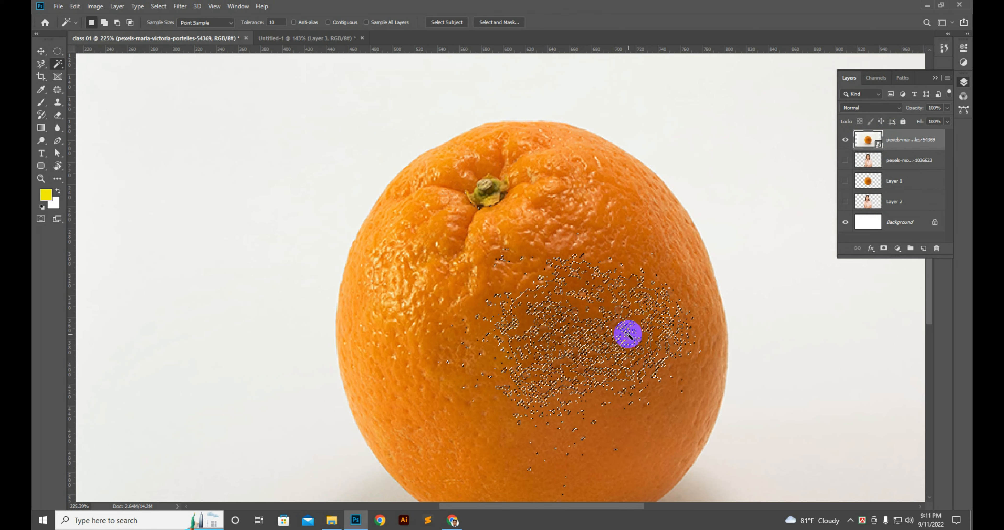
Sample different highlight and shadow tones across the orange, replacing the Magic Wand selection each time.
click(382, 300)
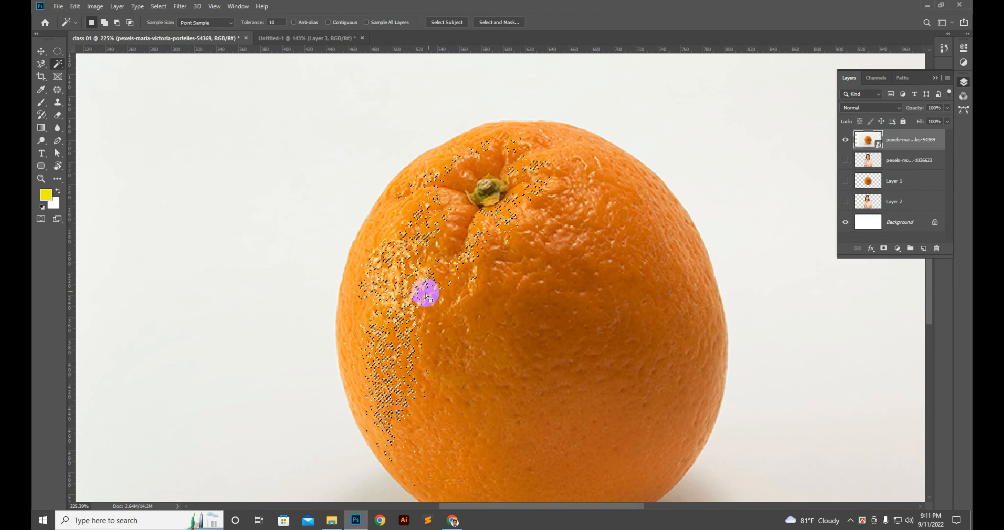
click(601, 171)
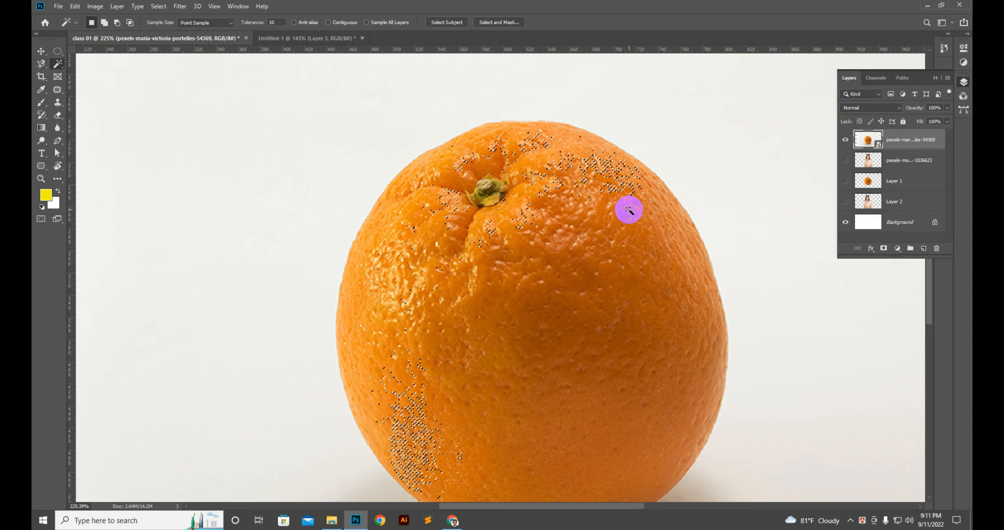
click(608, 312)
click(433, 415)
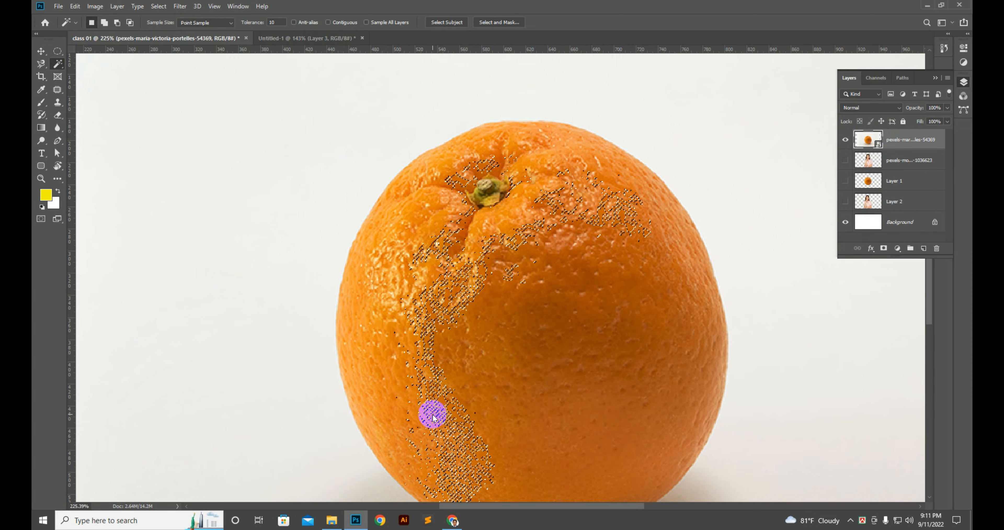
click(354, 339)
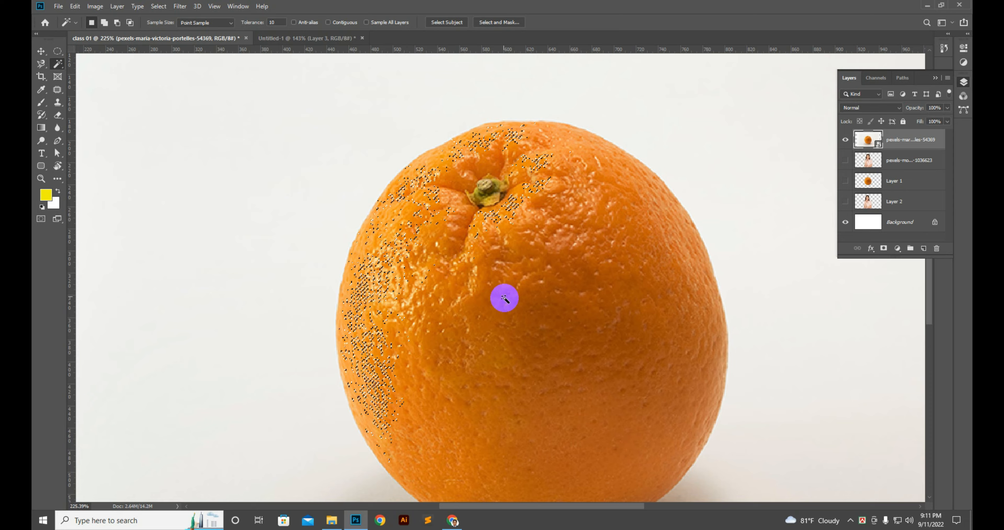
click(684, 336)
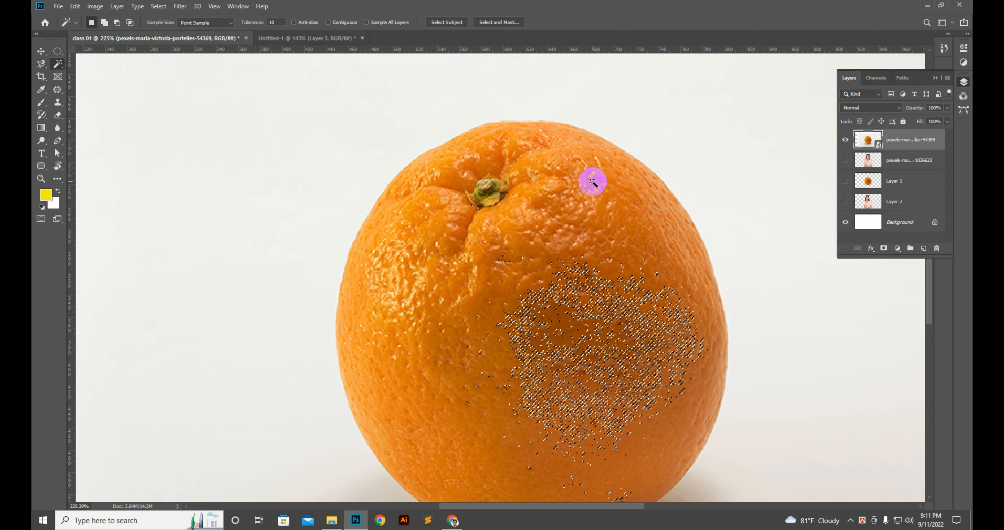
Set the Magic Wand to Add to Selection and add the orange's upper tones to the selection.
click(105, 23)
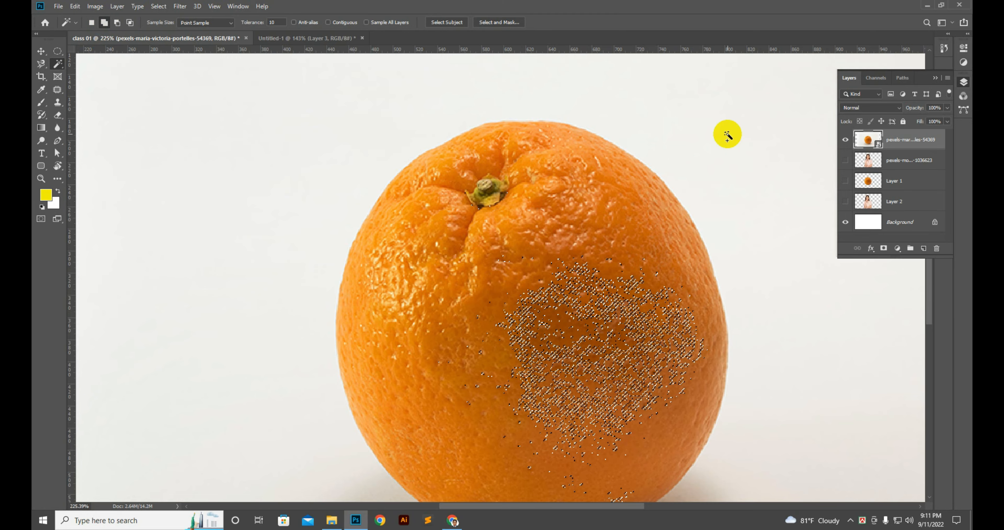
click(584, 158)
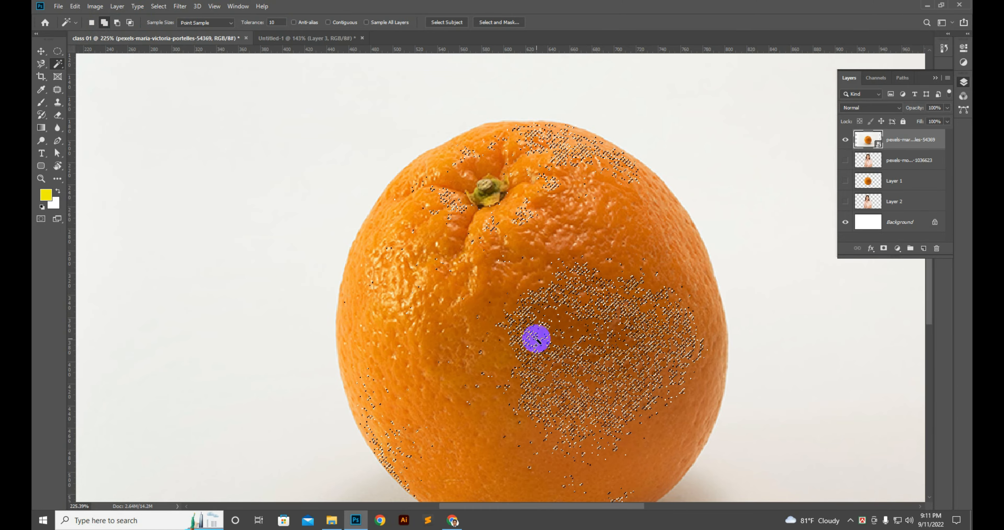